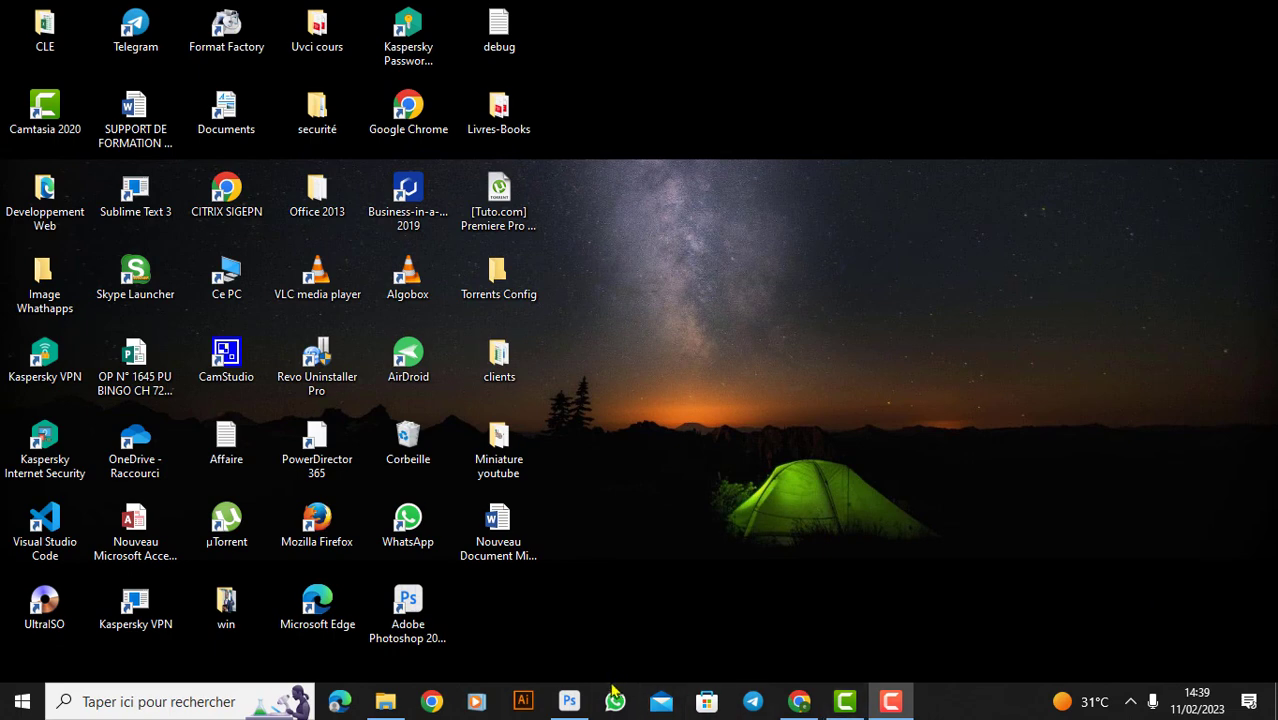
- Switch to Photoshop and add the text "SAINT" in the upper left part of the blank white canvas
mouse_move(569, 701)
click(573, 634)
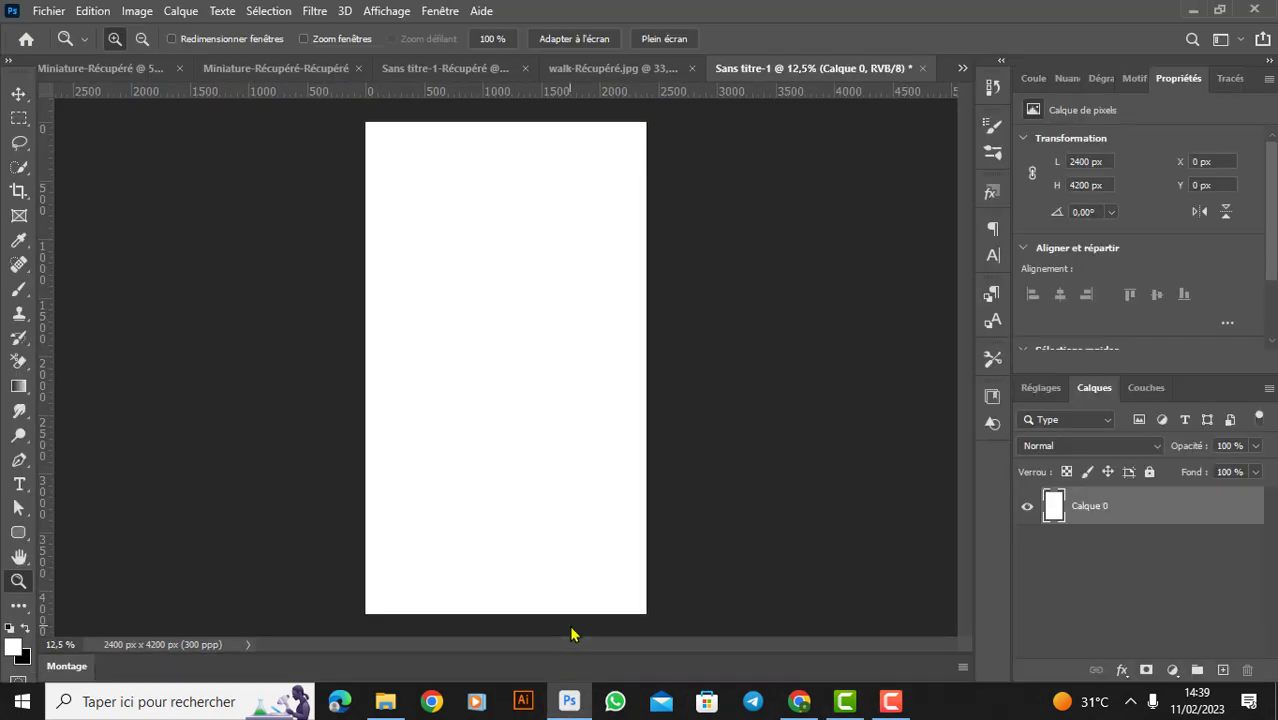
key(t)
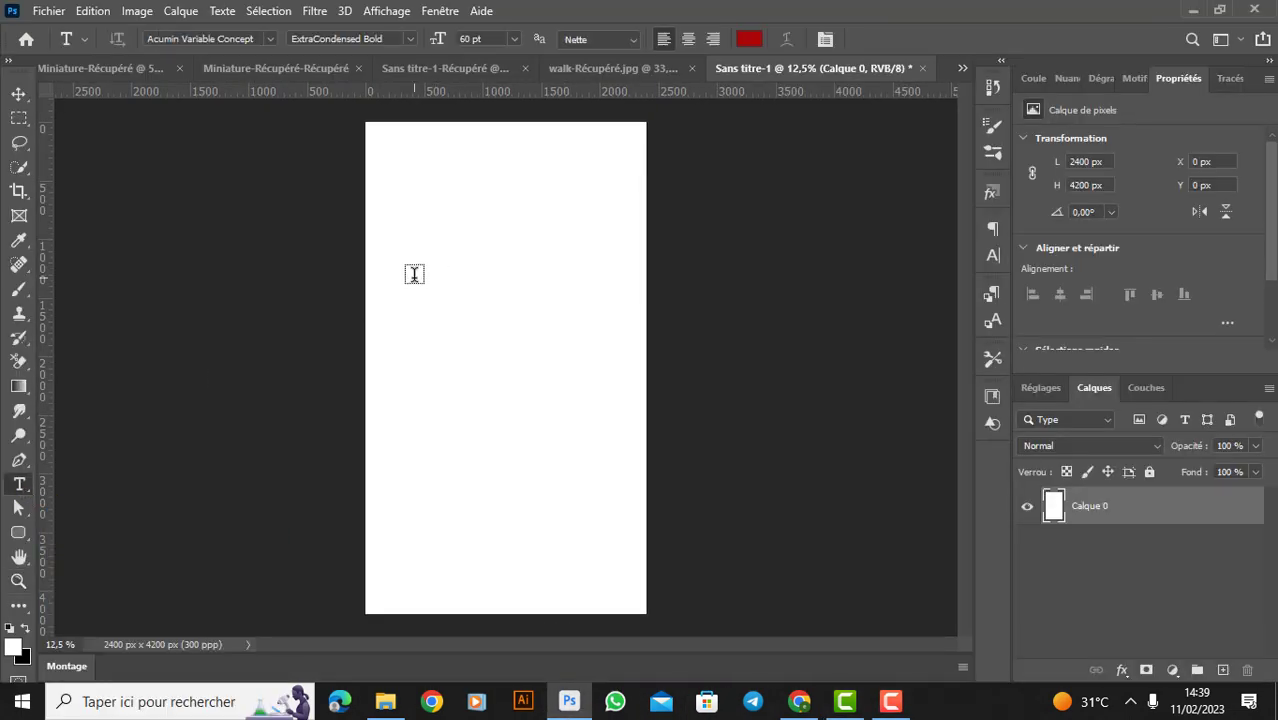
click(414, 274)
text(SAIN)
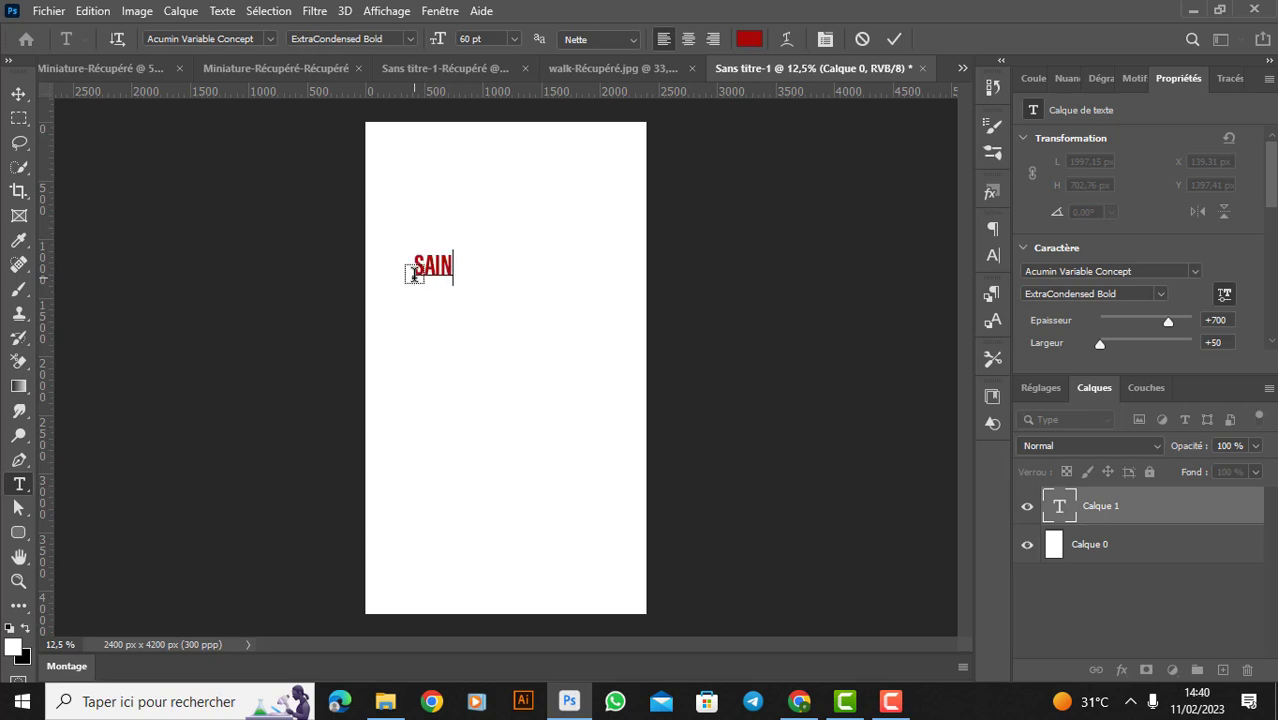
text(T)
click(894, 38)
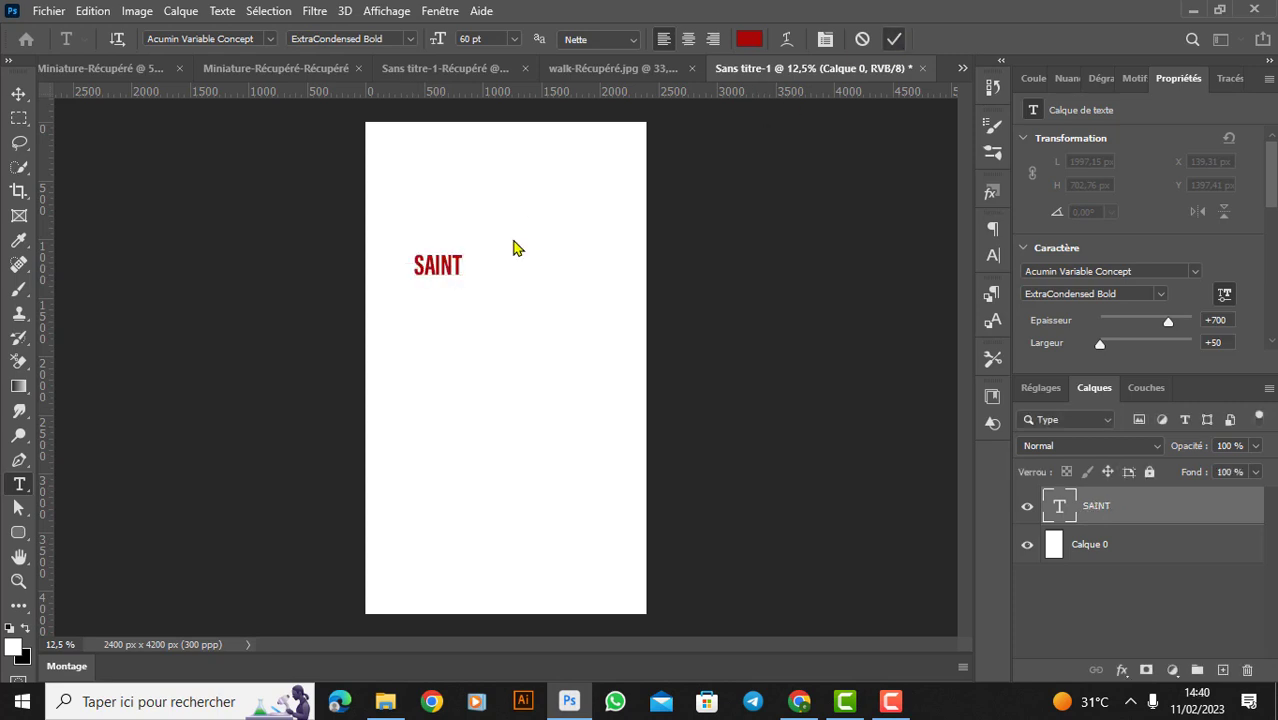
- Add a separate text "VALENTIN" below "SAINT" and set its font size to 150 pt
click(410, 376)
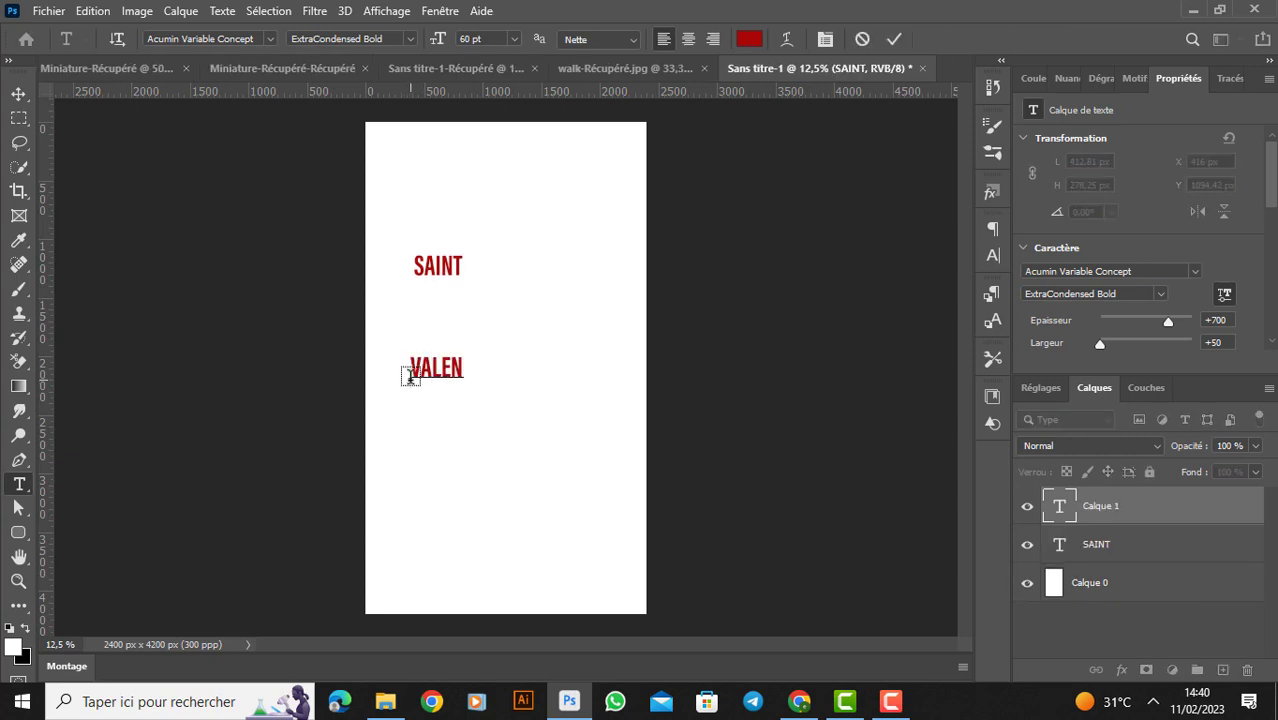
key(ctrl+a)
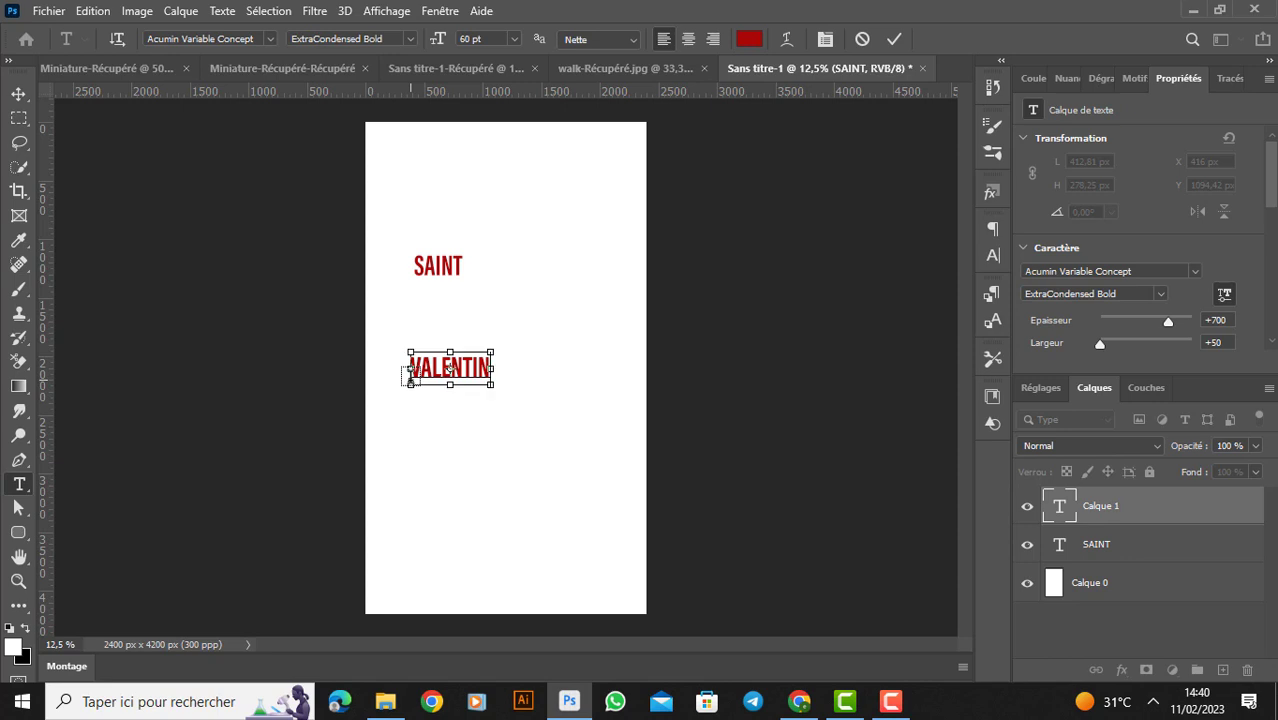
click(993, 256)
click(858, 281)
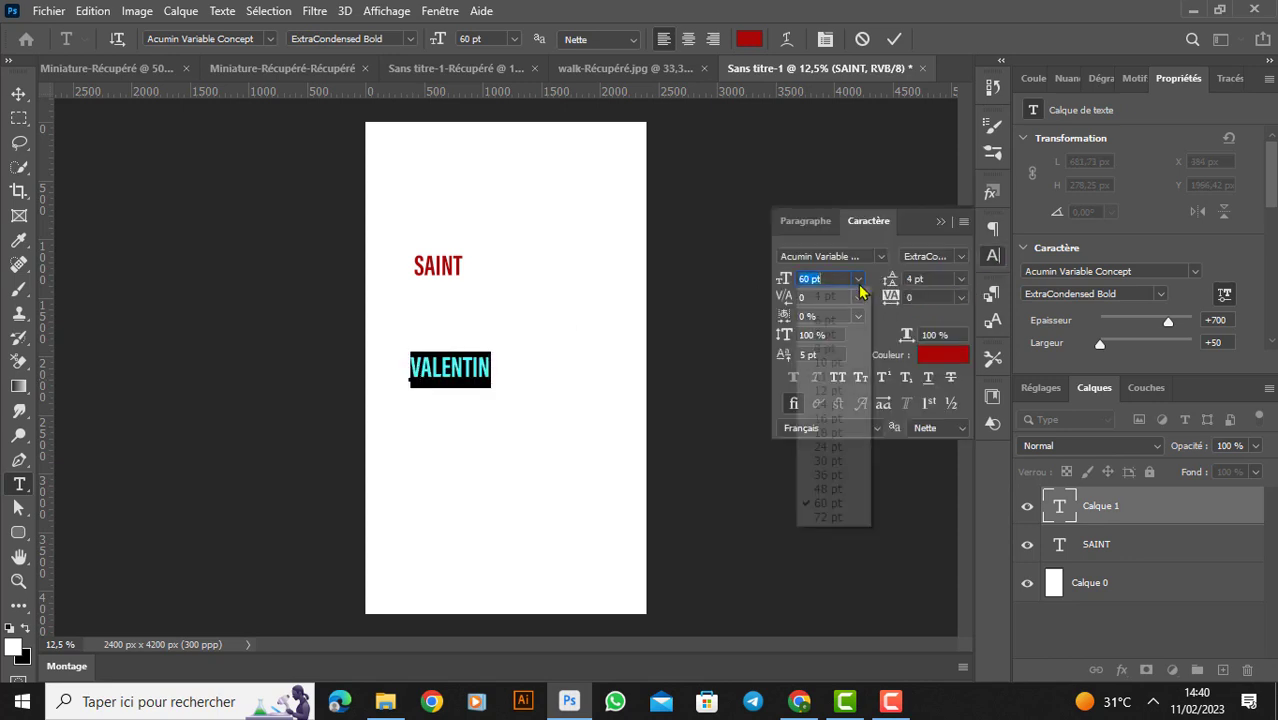
text(150)
key(Return)
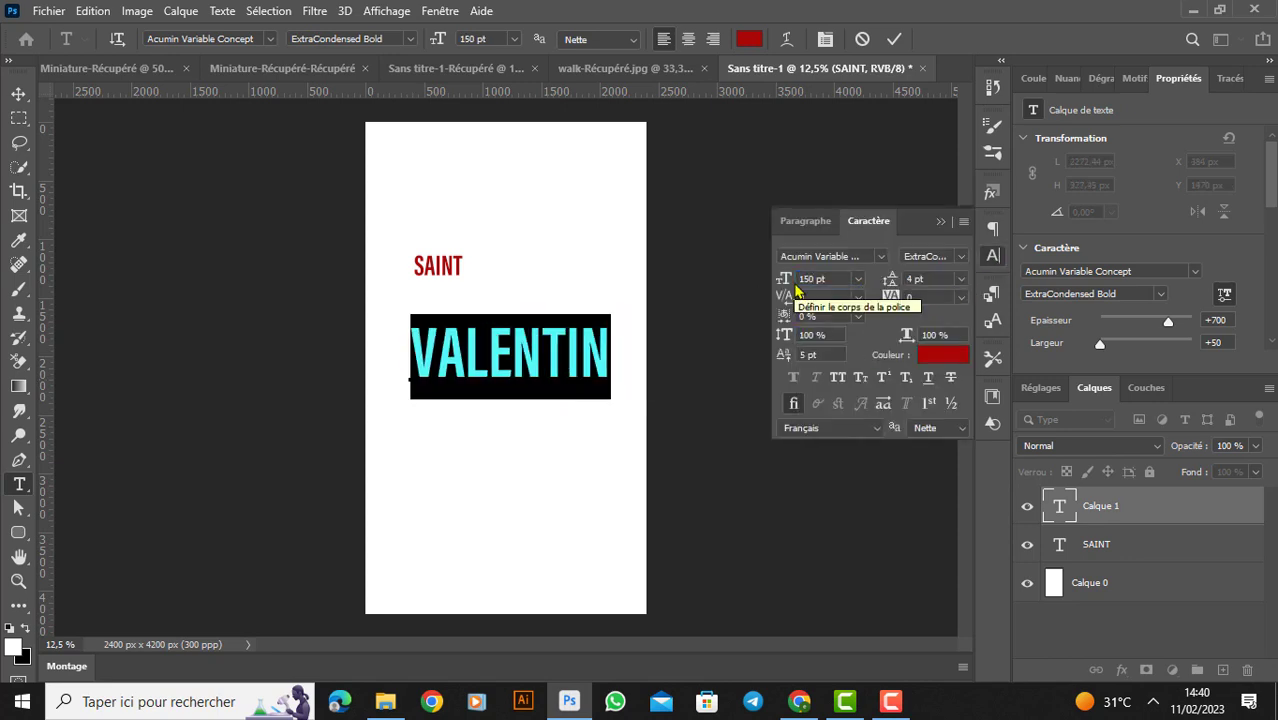
- Reposition both words so that "SAINT" sits just above the left end of "VALENTIN"
click(19, 94)
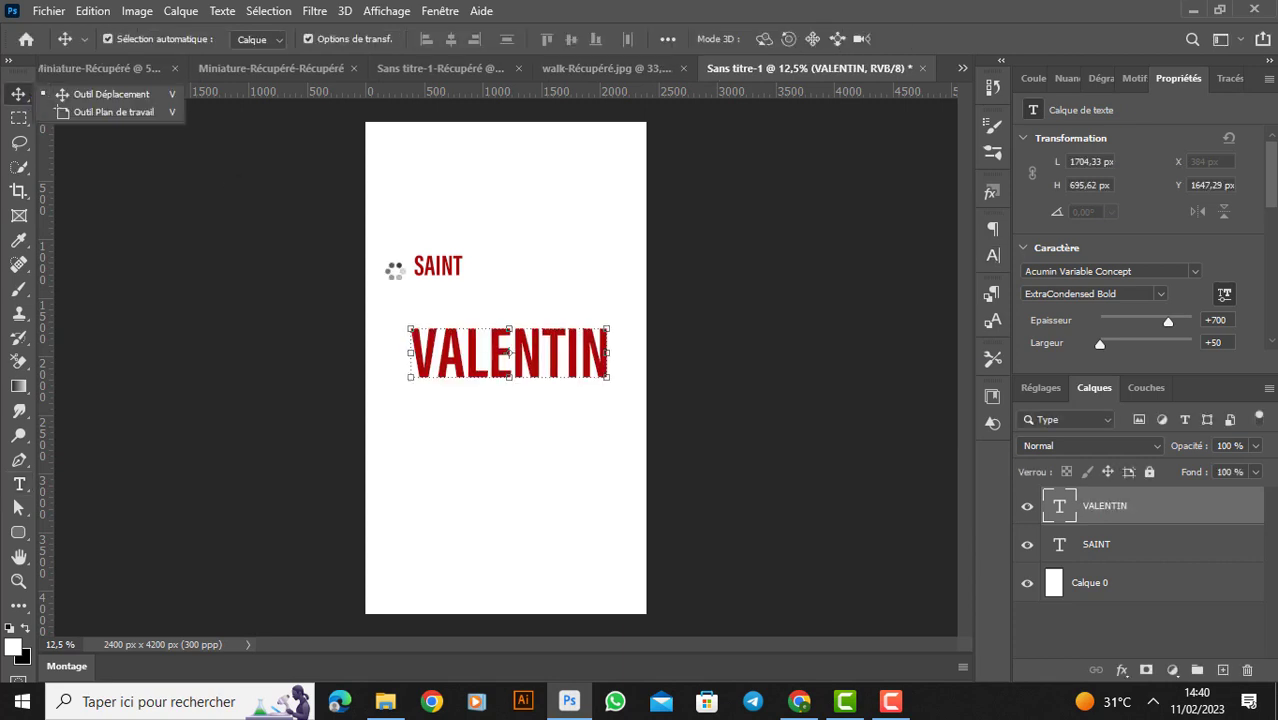
drag(476, 364, 473, 364)
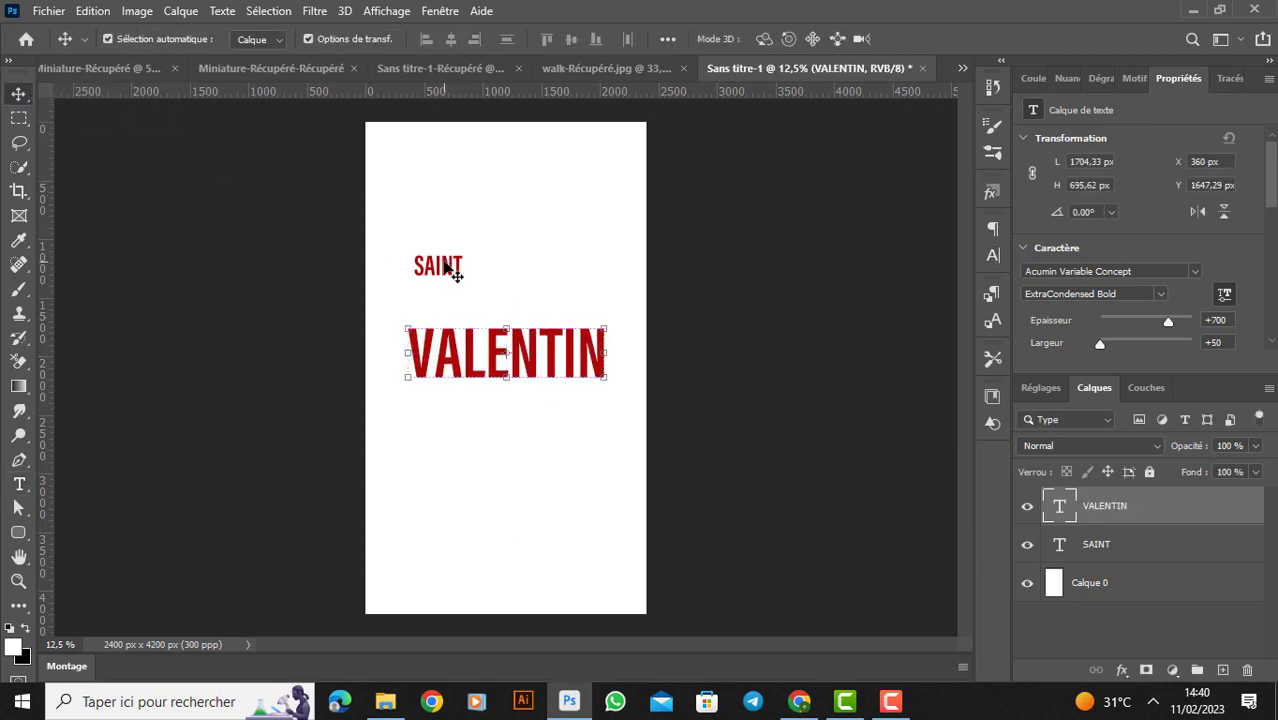
click(451, 266)
drag(451, 266, 418, 318)
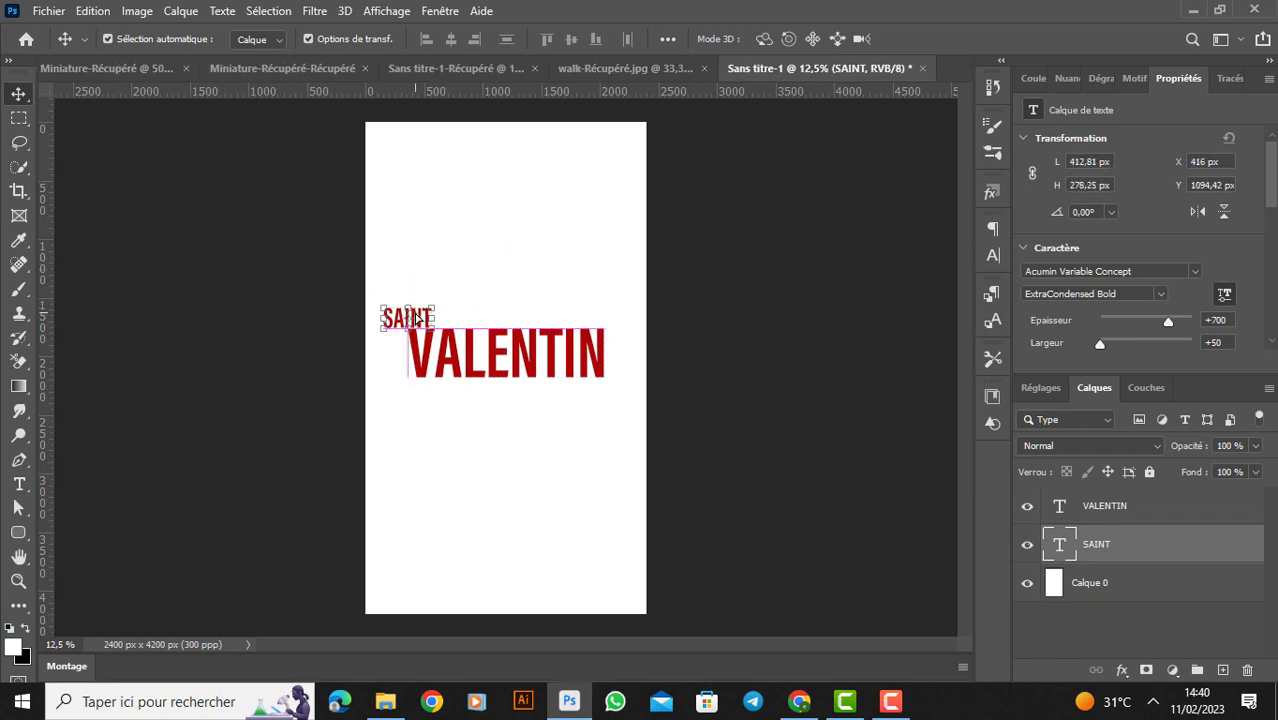
key(Up)
key(Up)
key(Up)
key(Up)
key(Up)
key(Up)
key(Up)
key(Up)
key(Up)
key(Up)
key(Up)
key(Up)
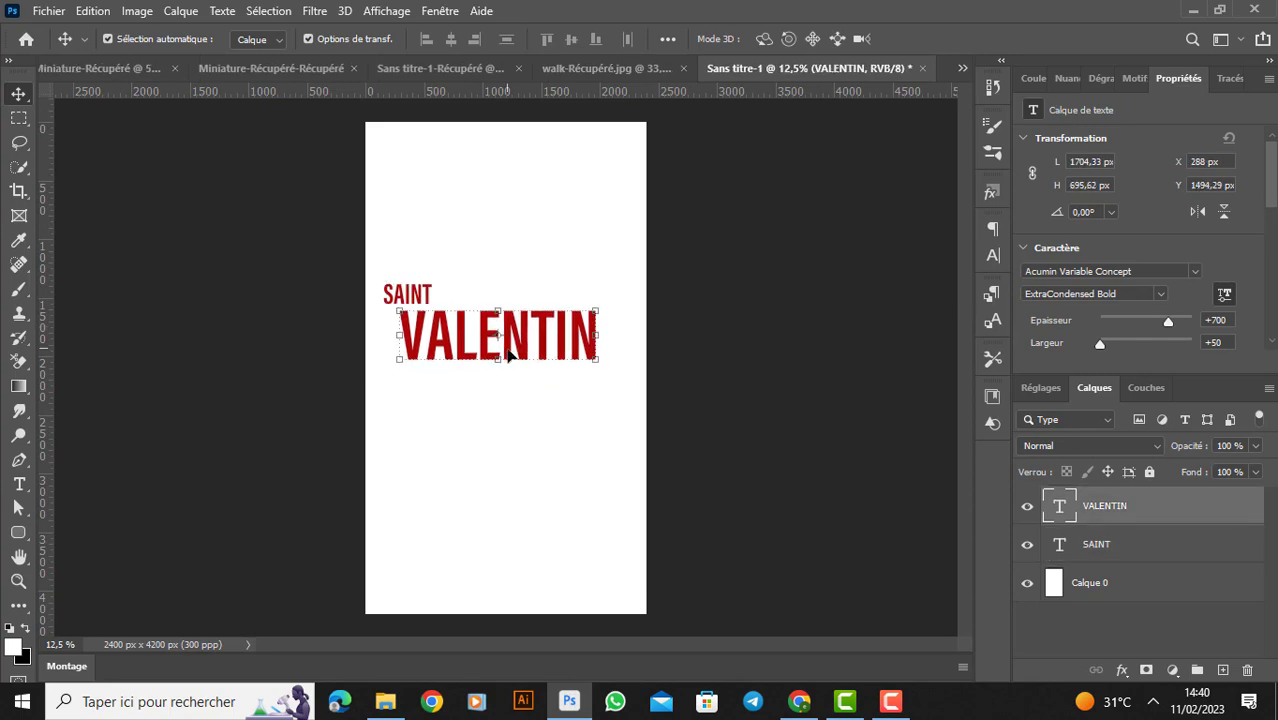
- Convert the VALENTIN text layer to a shape and stretch its lower anchor points downward to a height of about 1570 px
right_click(1160, 513)
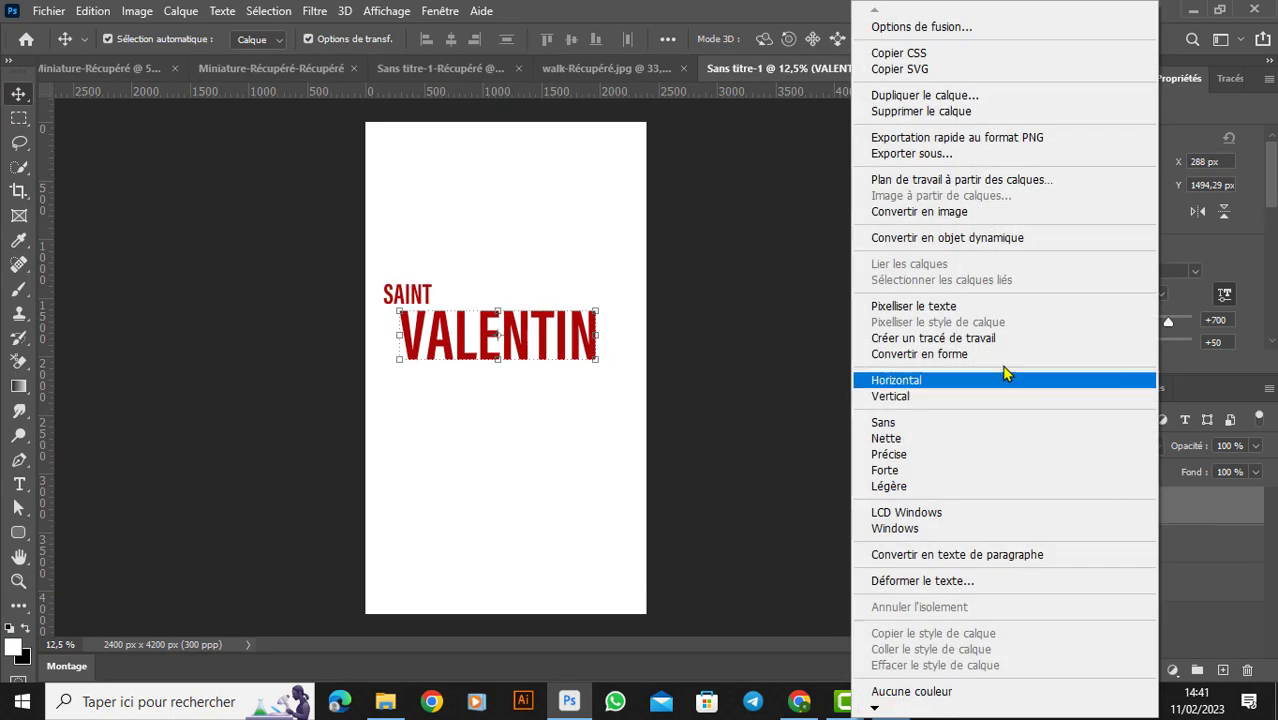
click(960, 356)
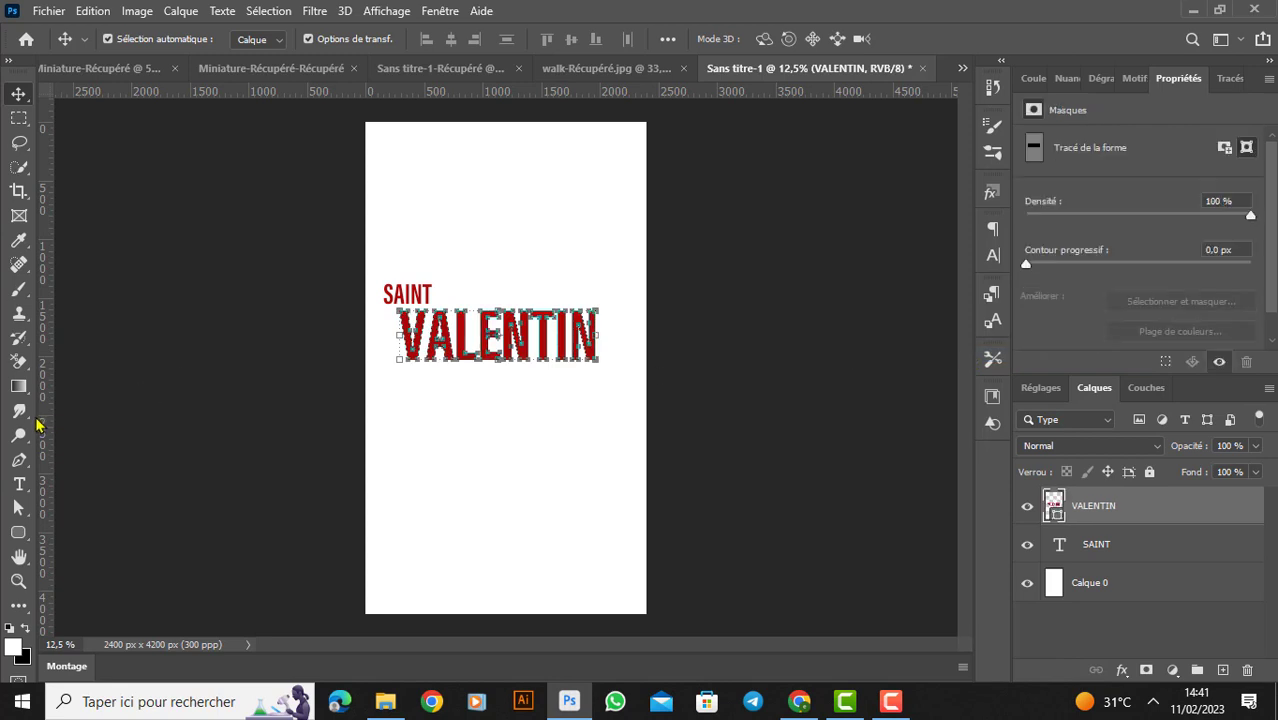
click(20, 513)
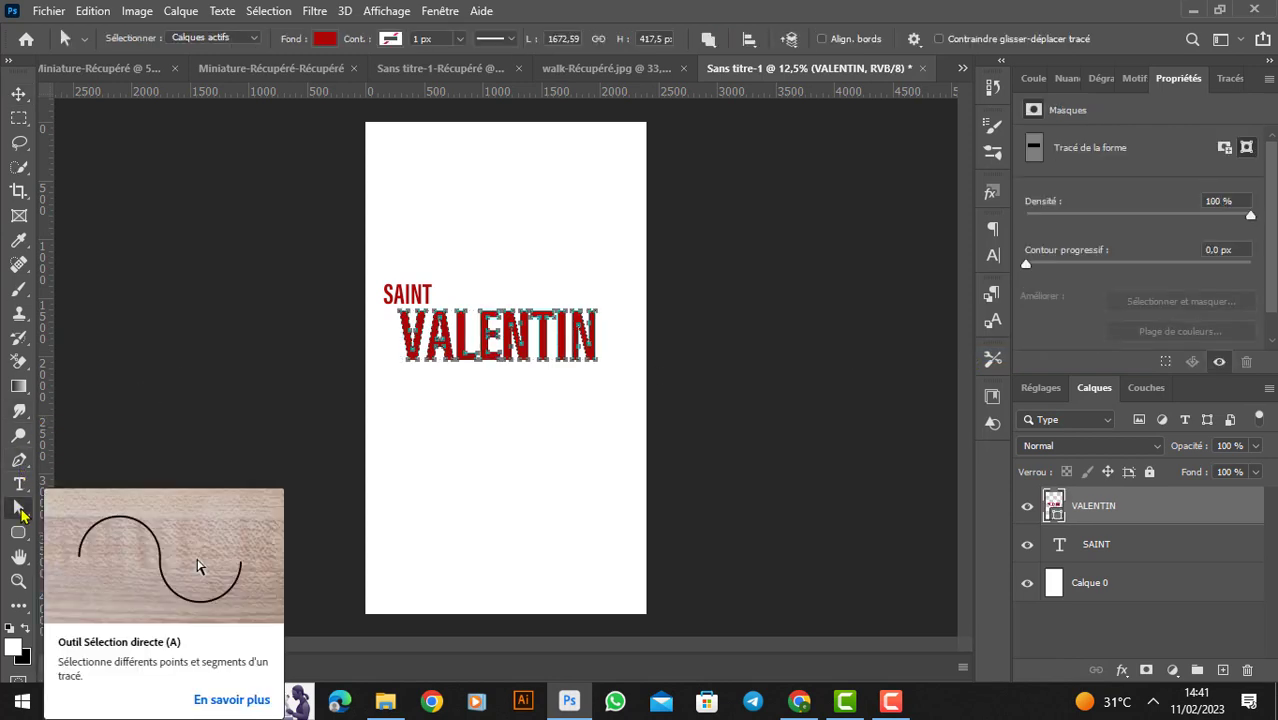
right_click(20, 513)
click(85, 530)
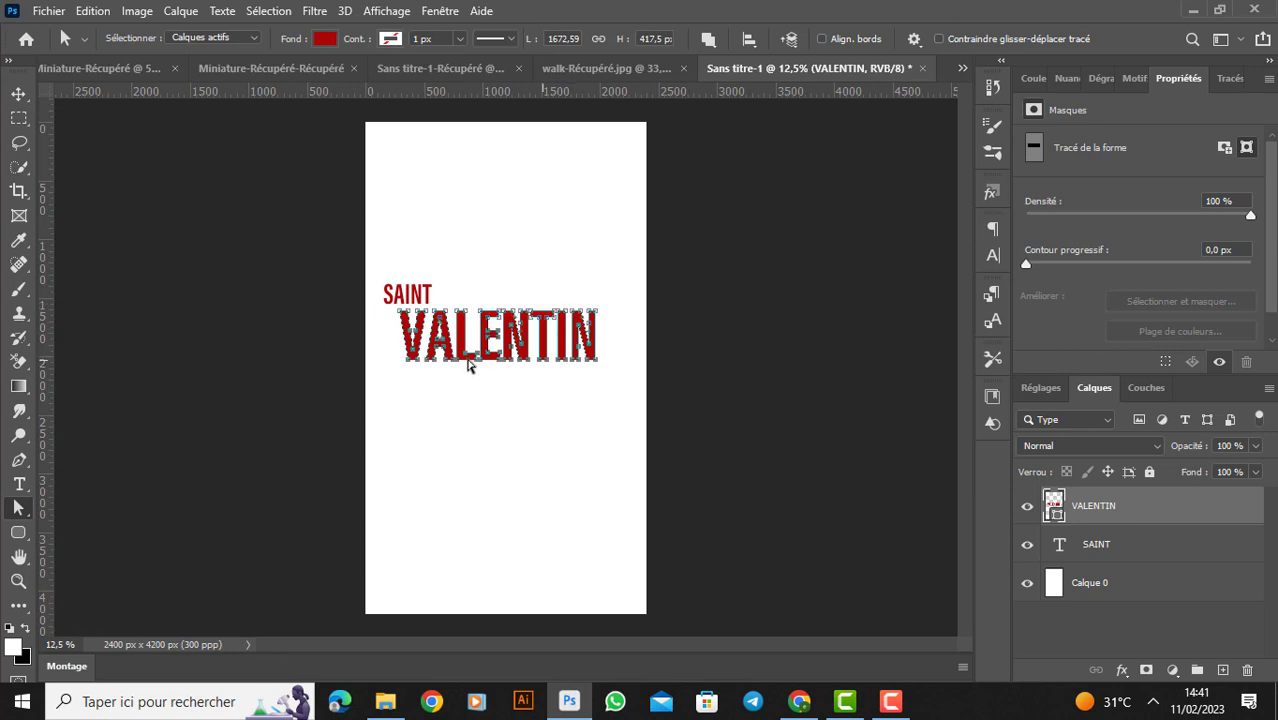
drag(469, 366, 543, 500)
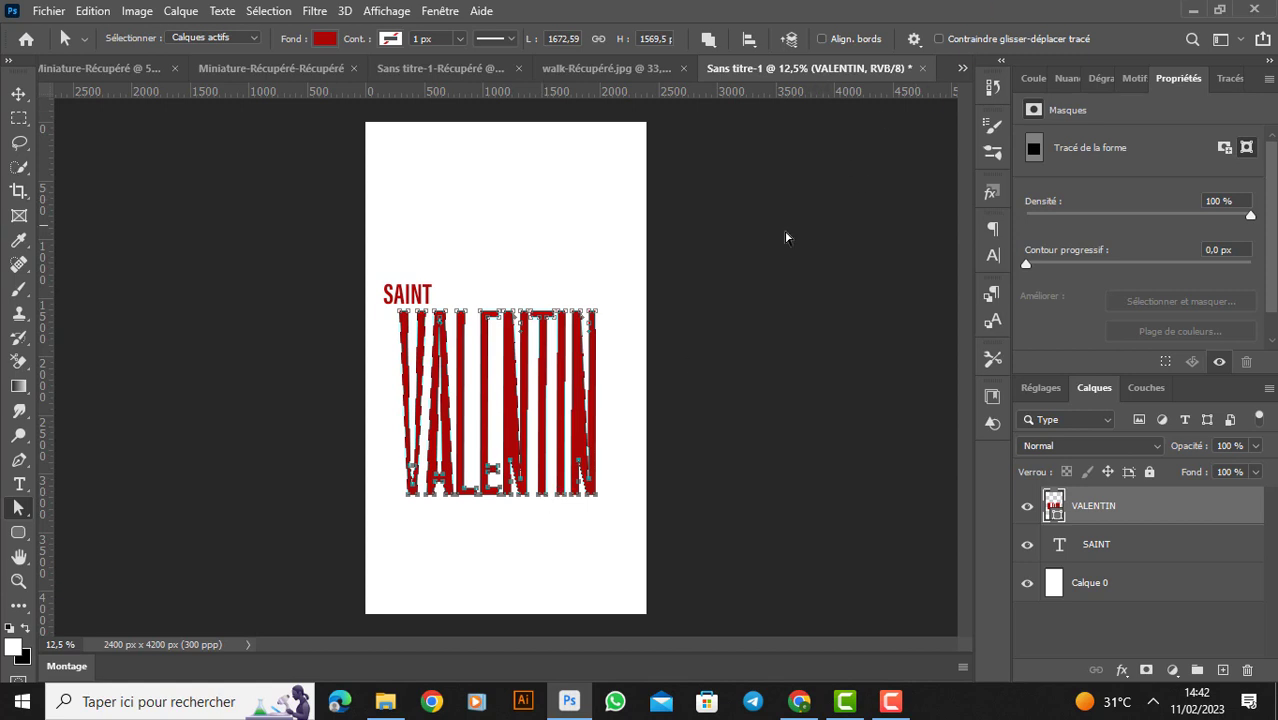
click(516, 264)
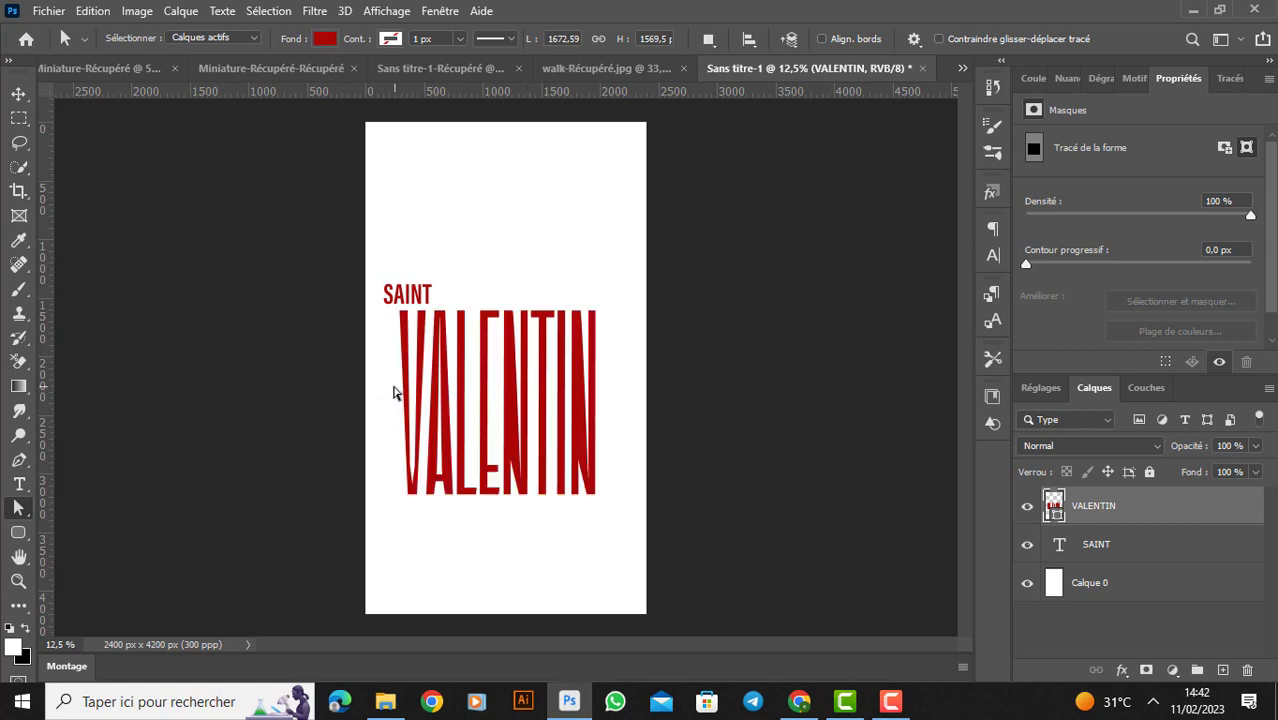
- Select the stretched VALENTIN letter paths and change their fill colour to white
drag(393, 392, 626, 395)
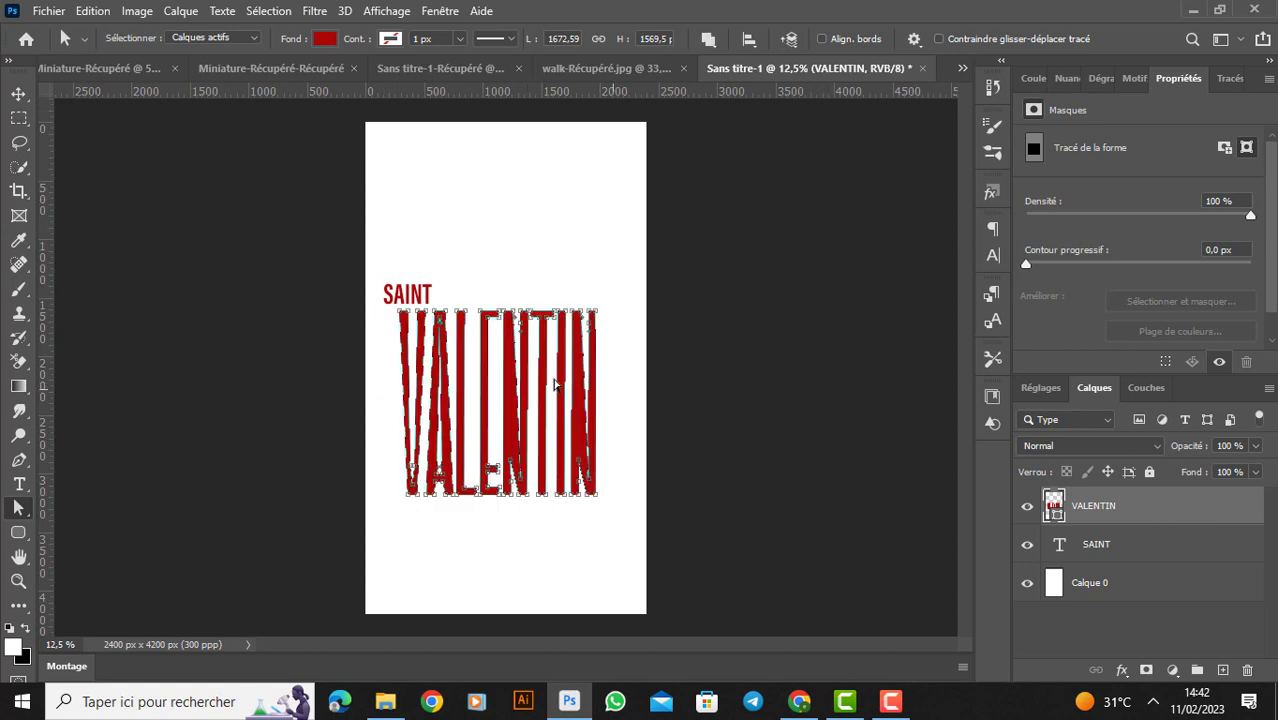
click(326, 39)
click(326, 39)
click(326, 40)
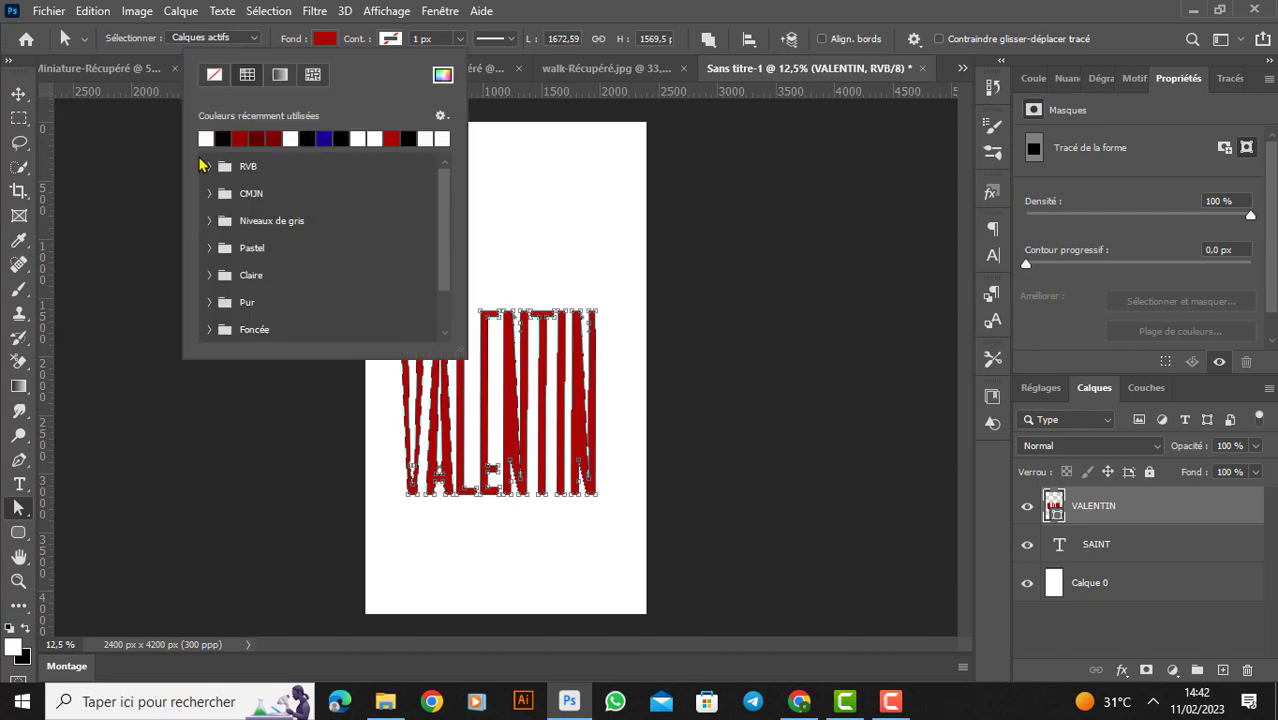
click(210, 137)
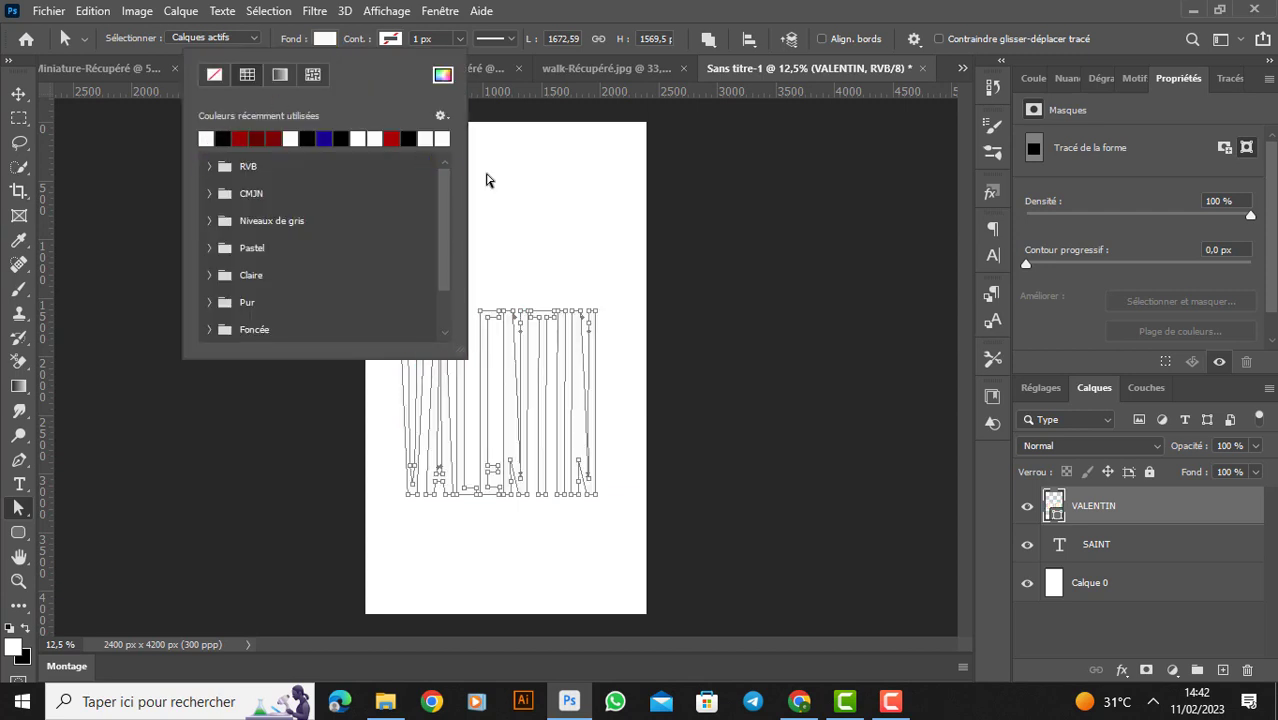
click(492, 185)
- Create a gradient fill layer above Calque 0 and set its starting colour stop to dark red 980505
click(1125, 596)
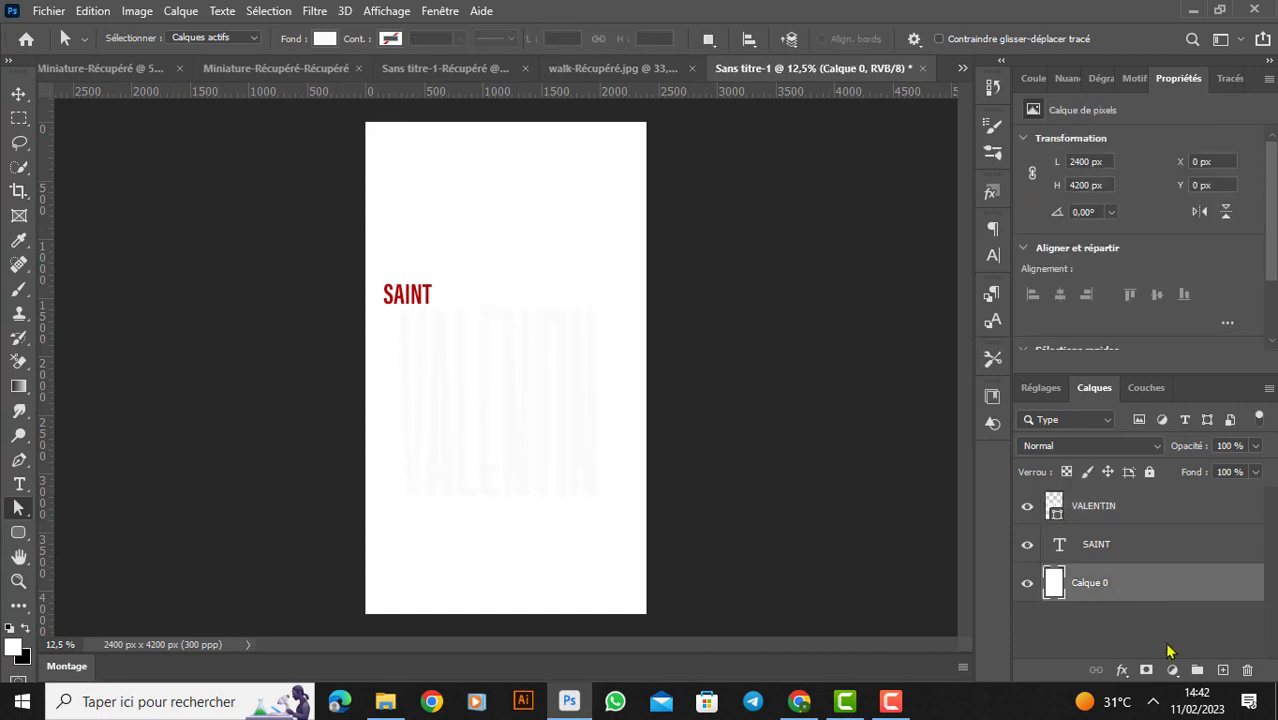
click(1172, 670)
click(1112, 356)
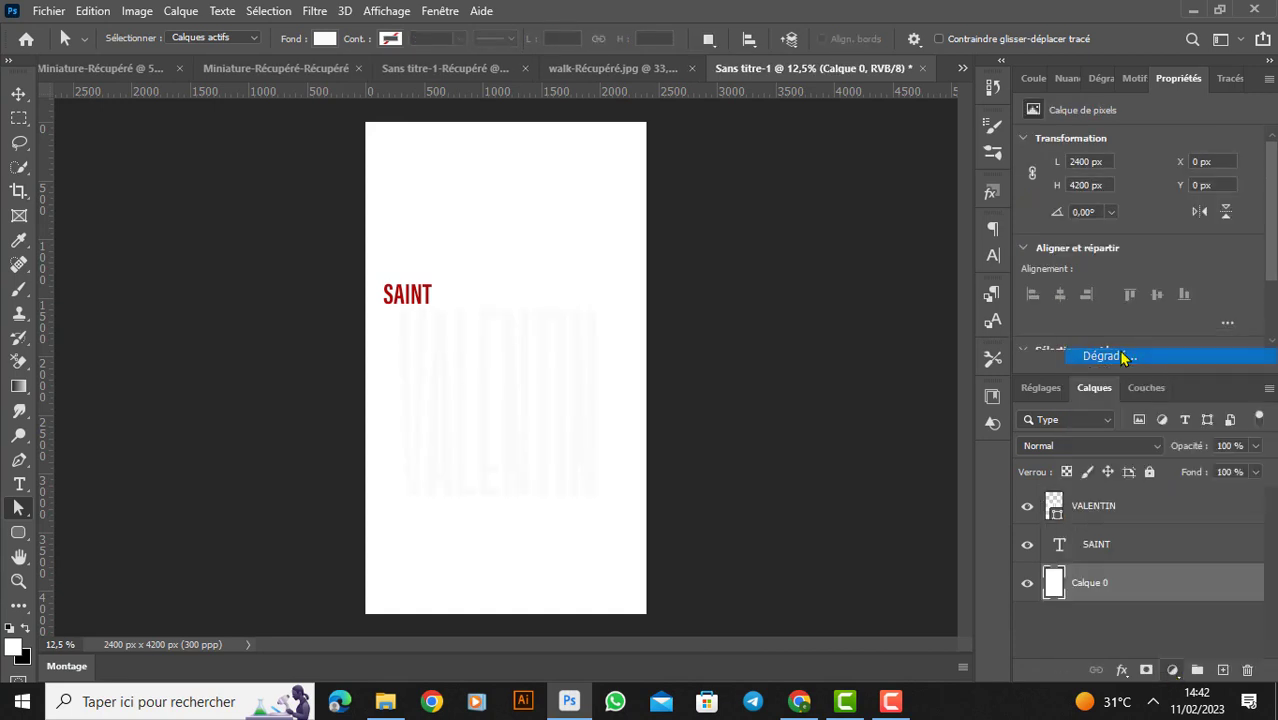
click(1010, 147)
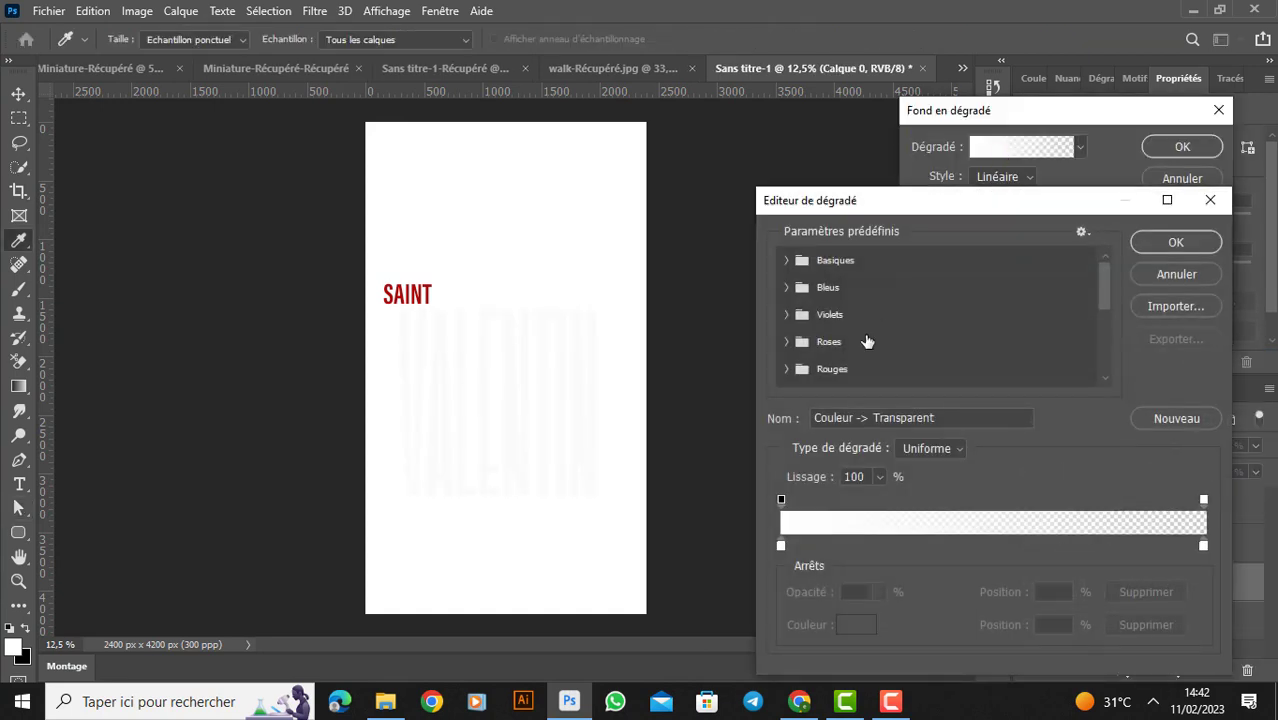
click(781, 546)
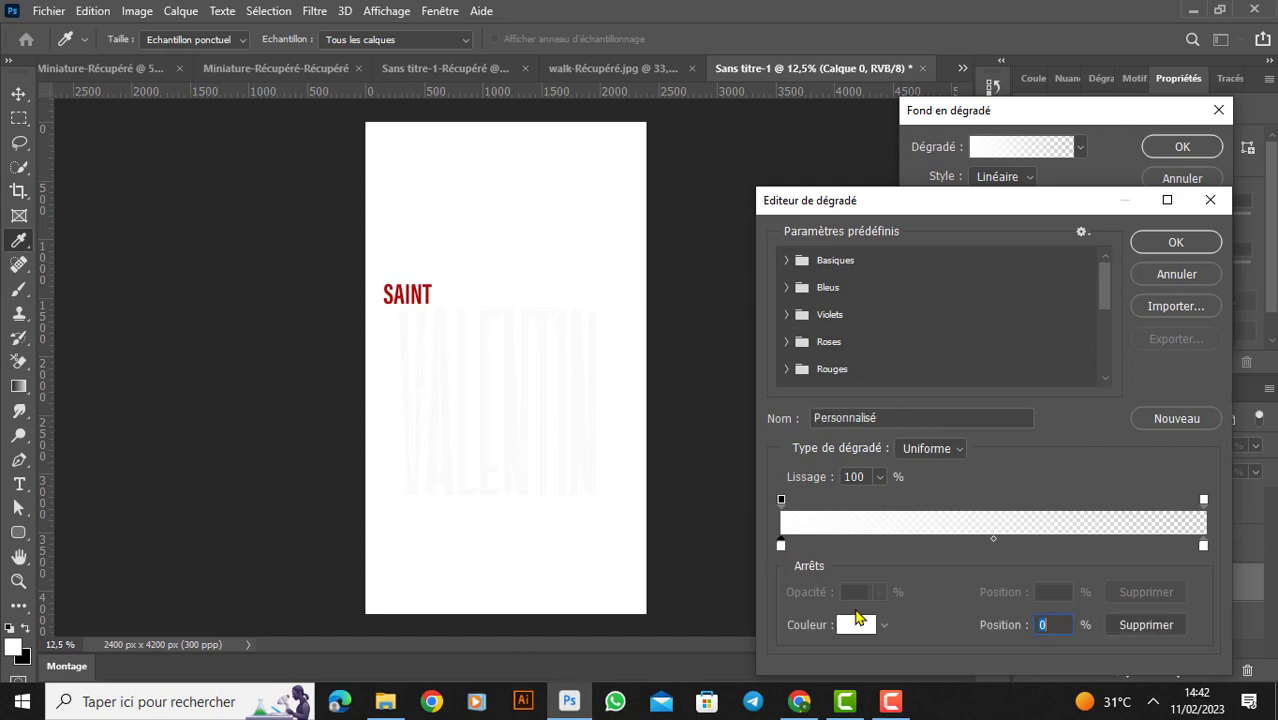
click(858, 626)
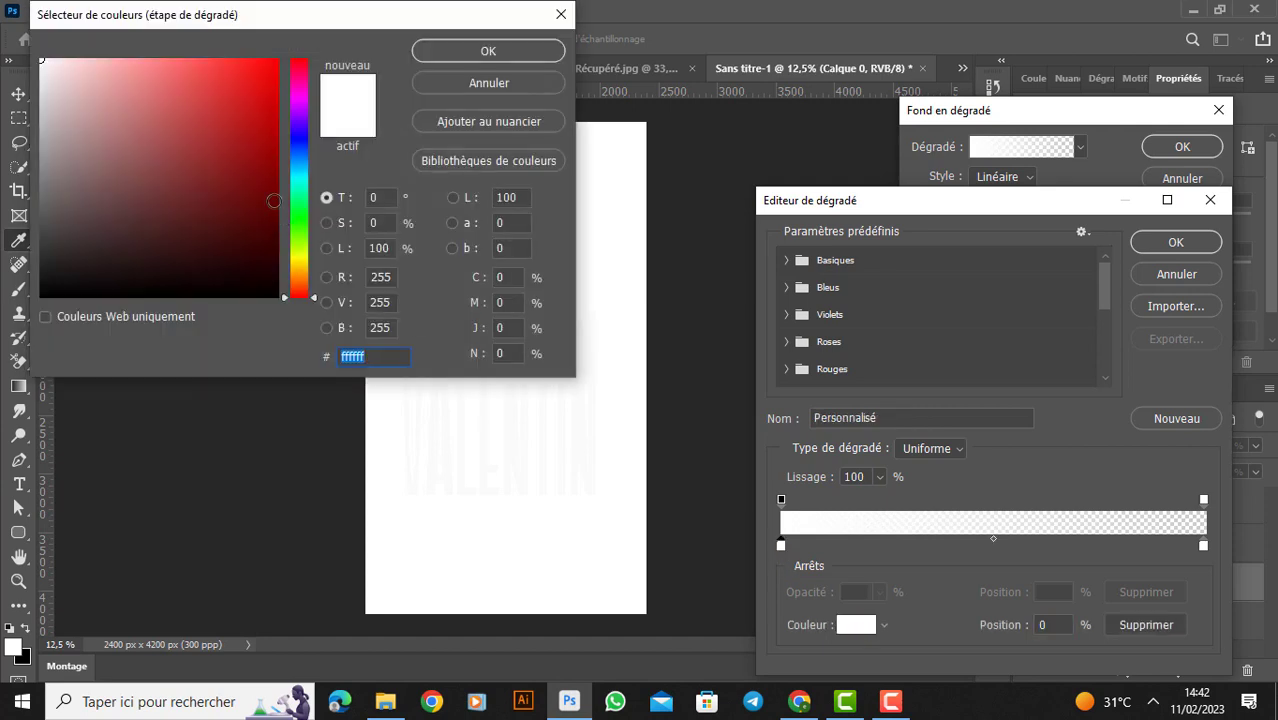
drag(273, 201, 271, 155)
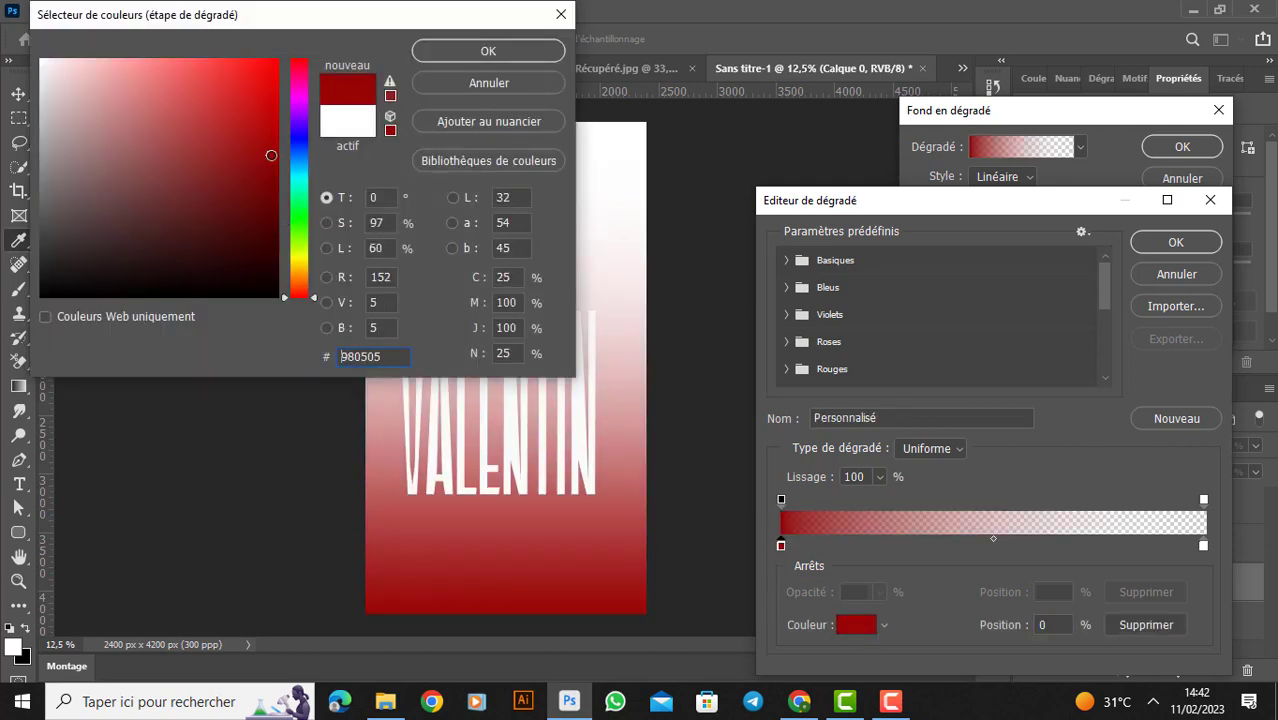
click(462, 51)
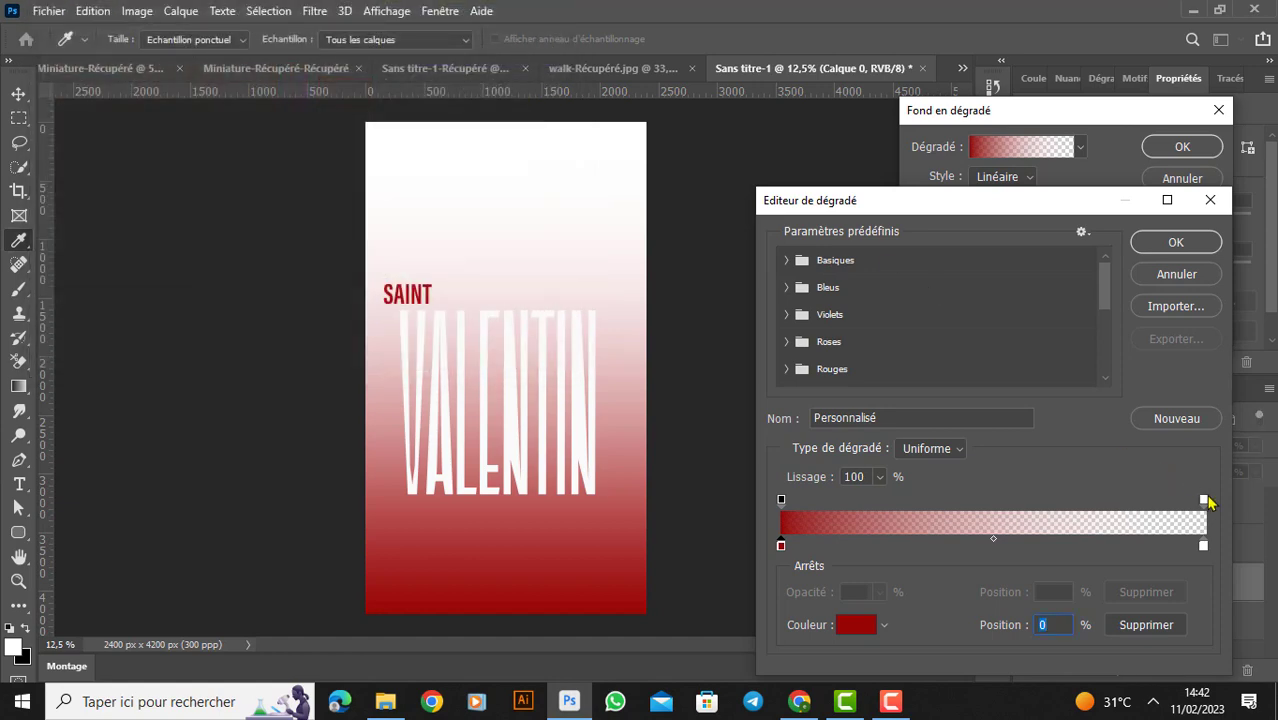
- Set the gradient's end colour stop to near-black 030101 with 100% opacity and accept the gradient
click(1204, 546)
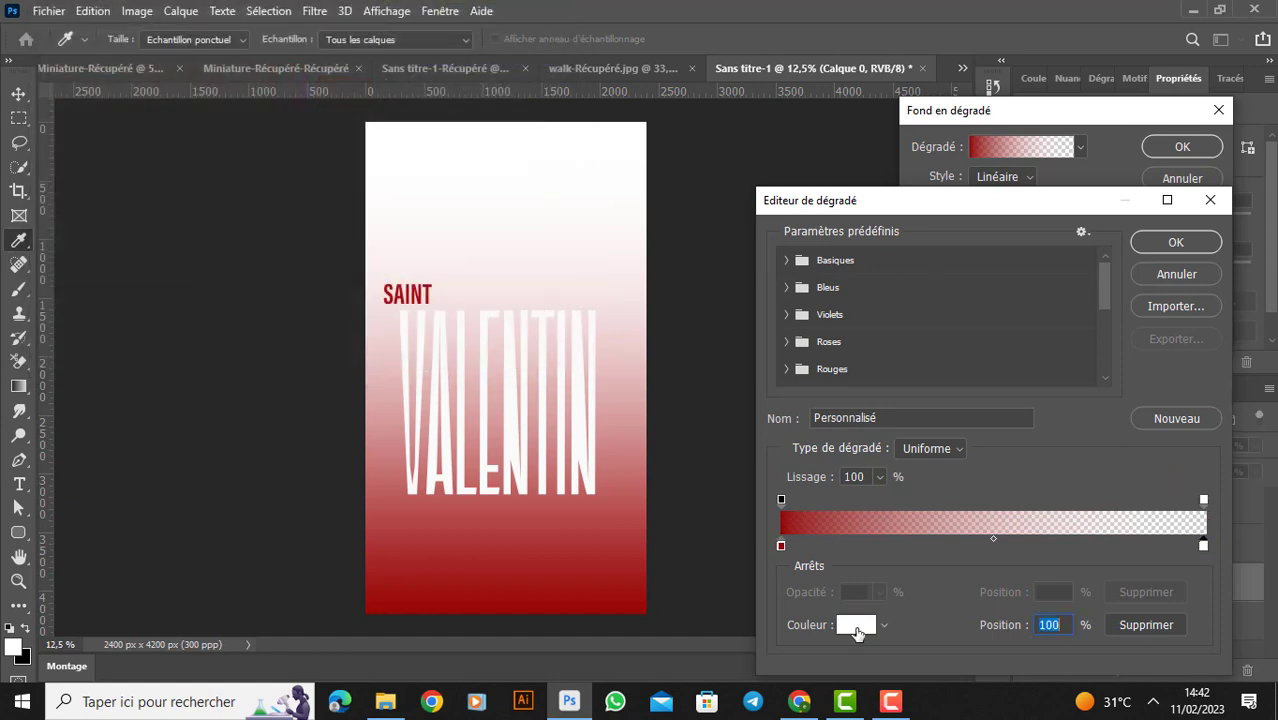
click(857, 628)
click(221, 294)
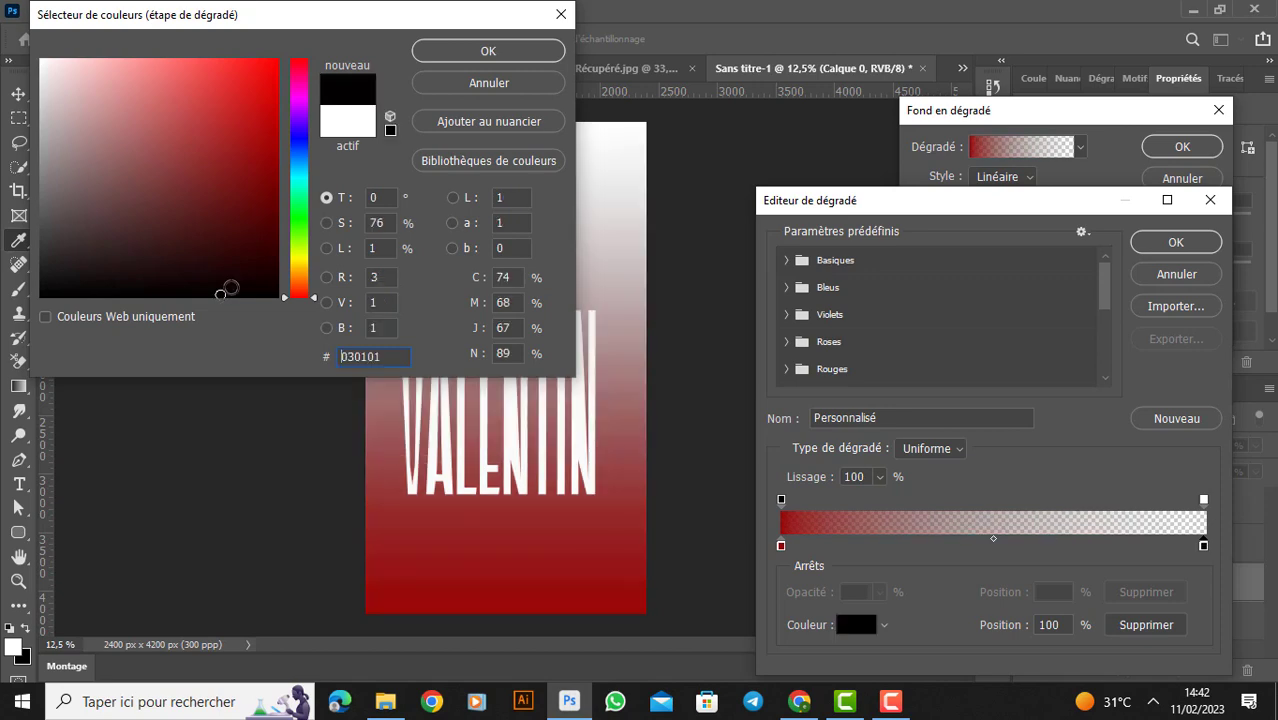
click(478, 51)
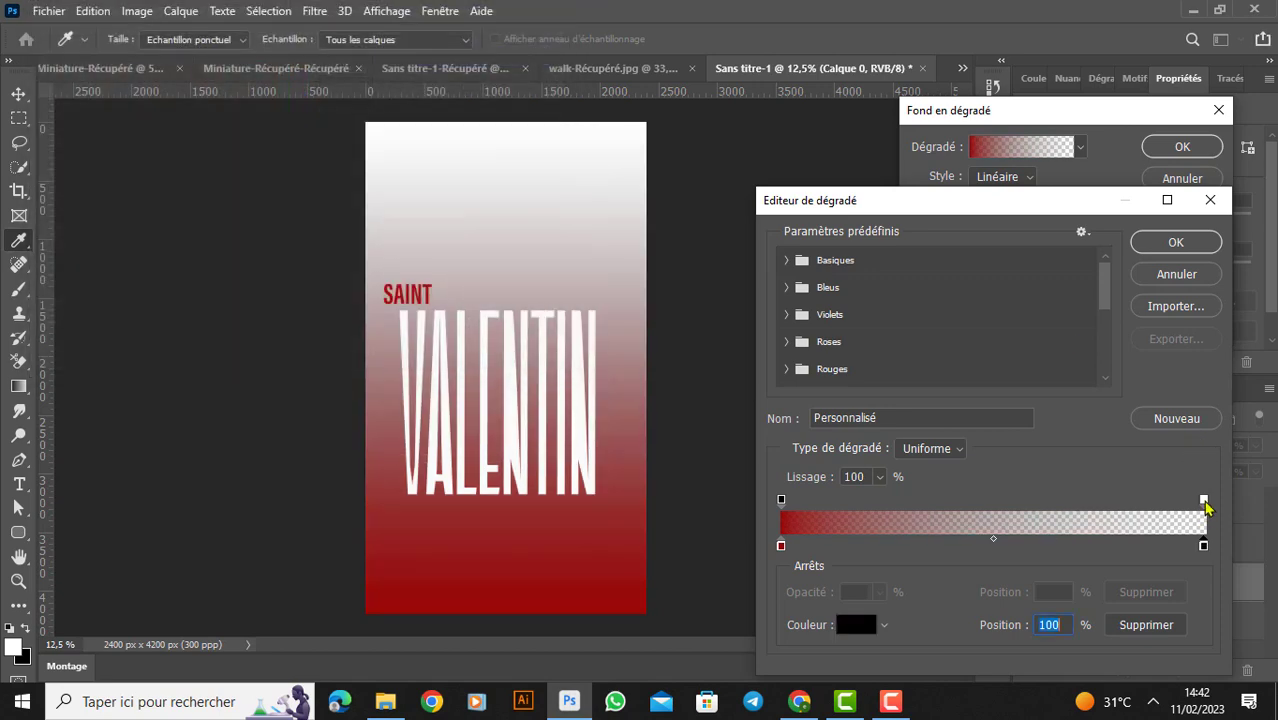
click(1205, 502)
text(100)
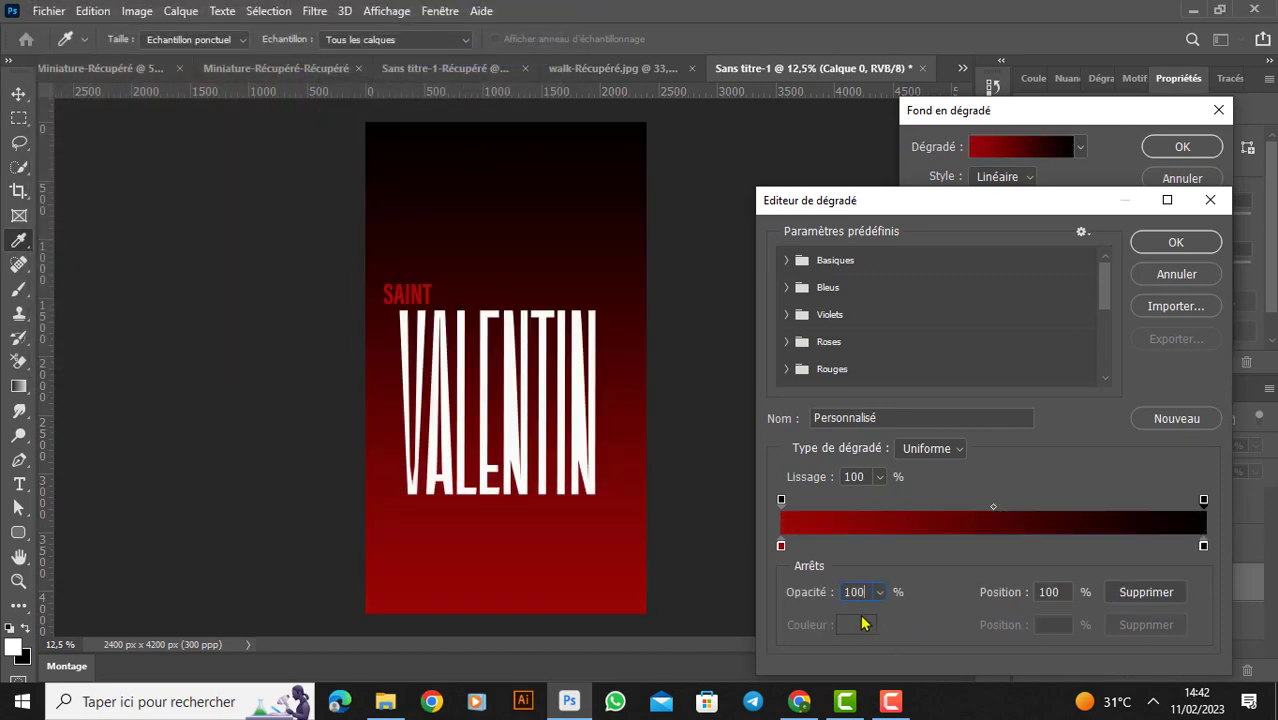
key(Return)
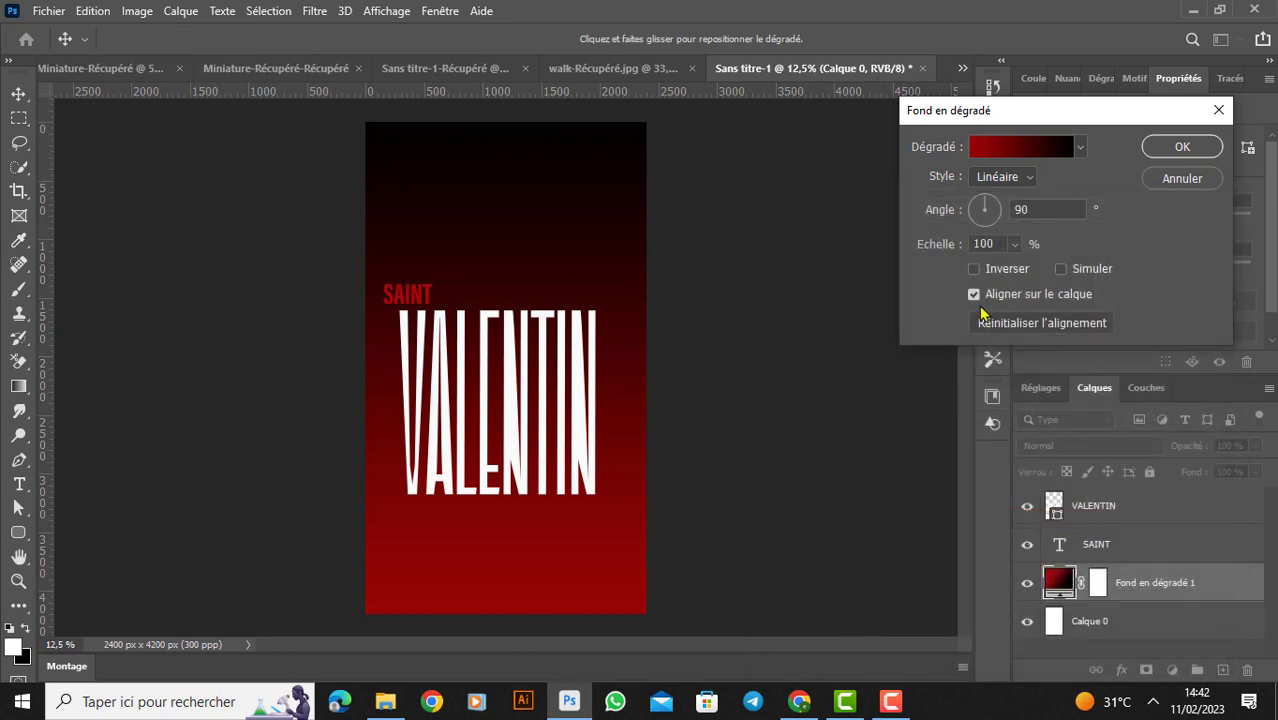
- Set the gradient fill's style to Radial and accept it
click(1022, 184)
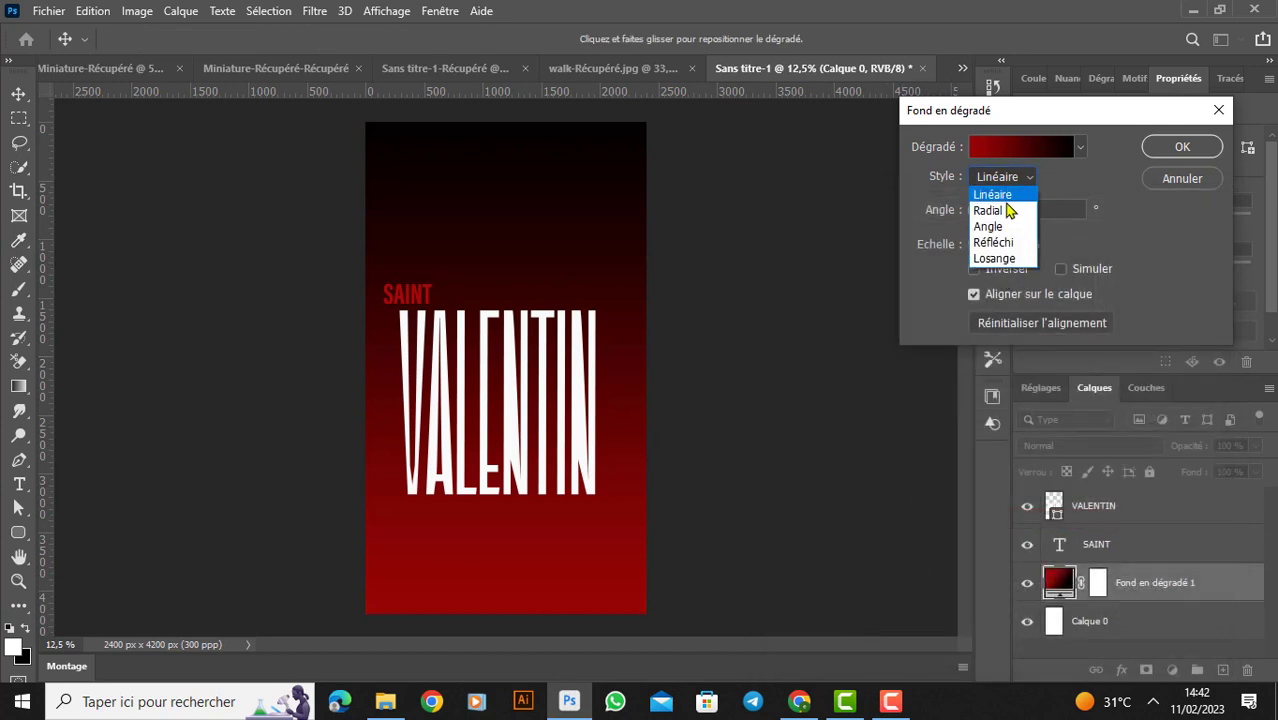
click(990, 210)
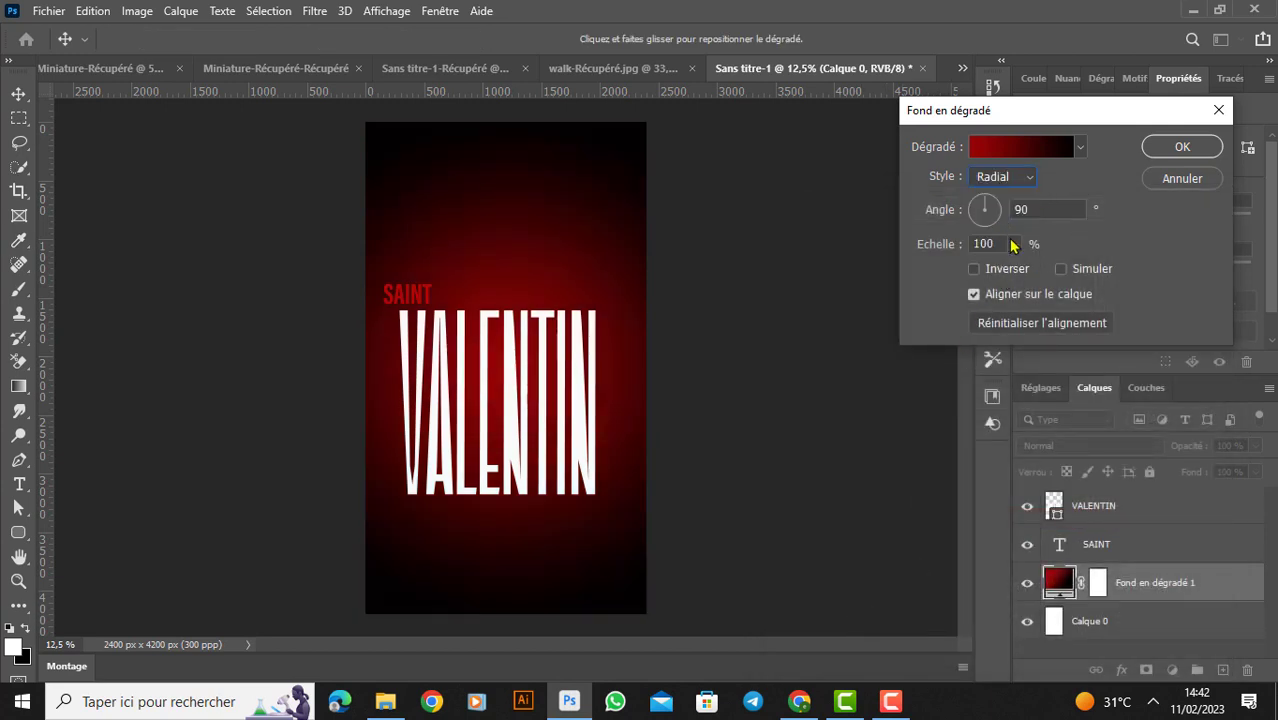
key(Return)
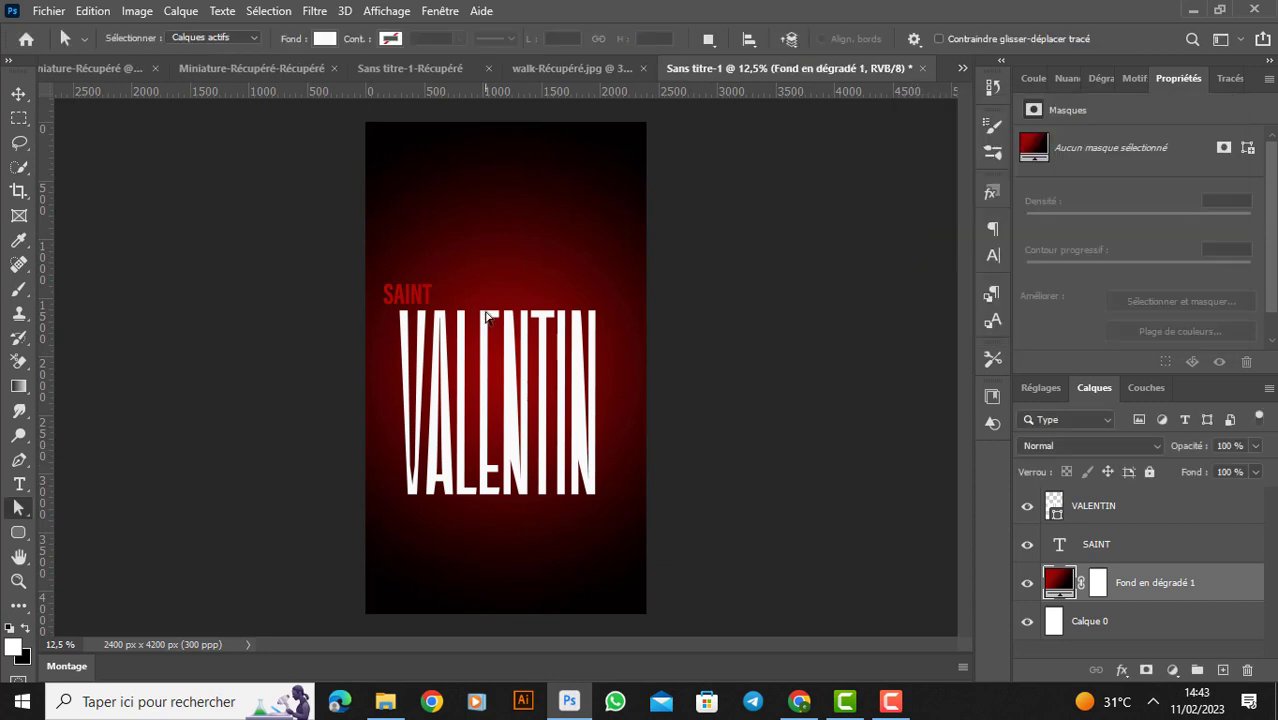
- Select the VALENTIN lettering and nudge it slightly upward, closer to the word SAINT
click(18, 93)
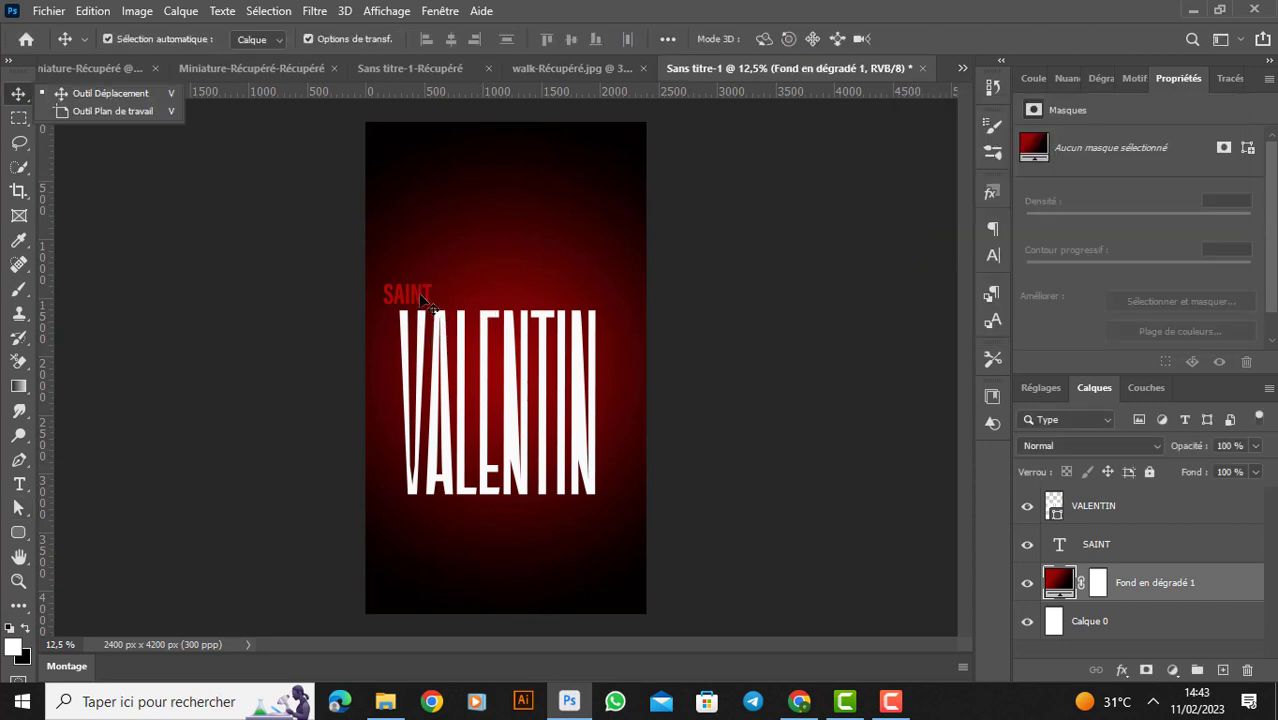
click(449, 368)
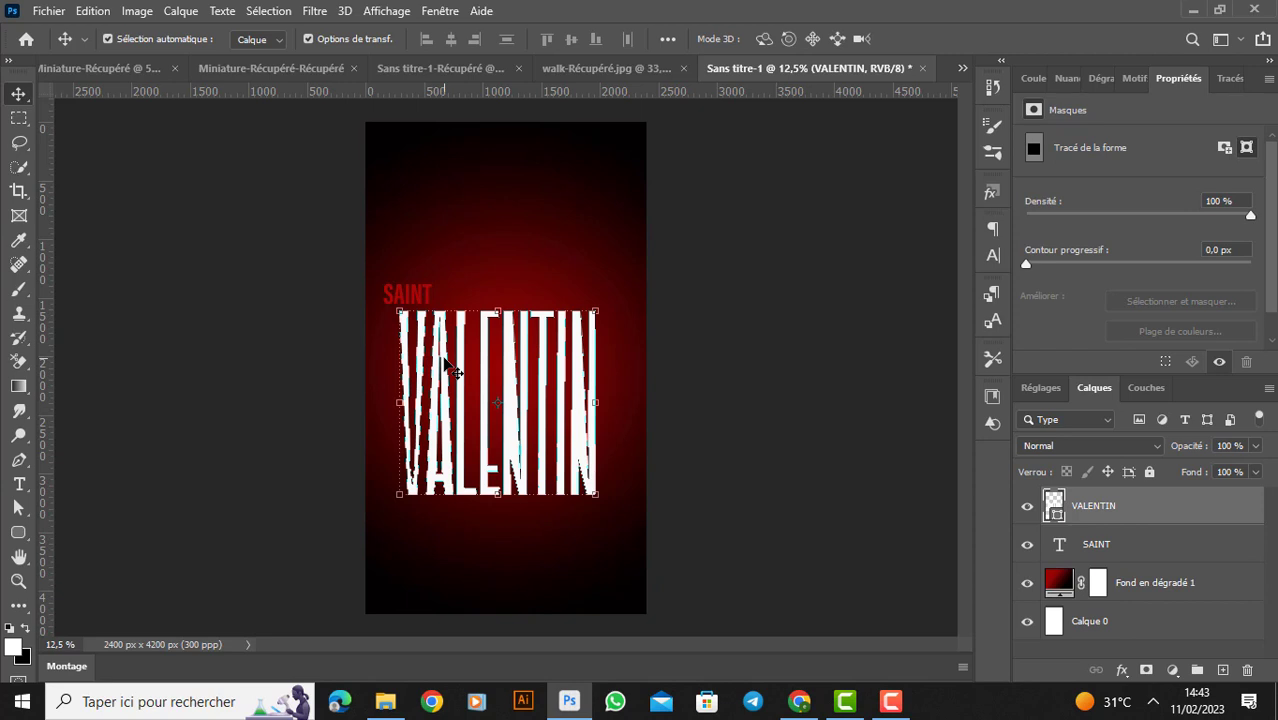
key(shift+Up)
key(shift+Up)
key(shift+Up)
key(shift+Up)
key(shift+Up)
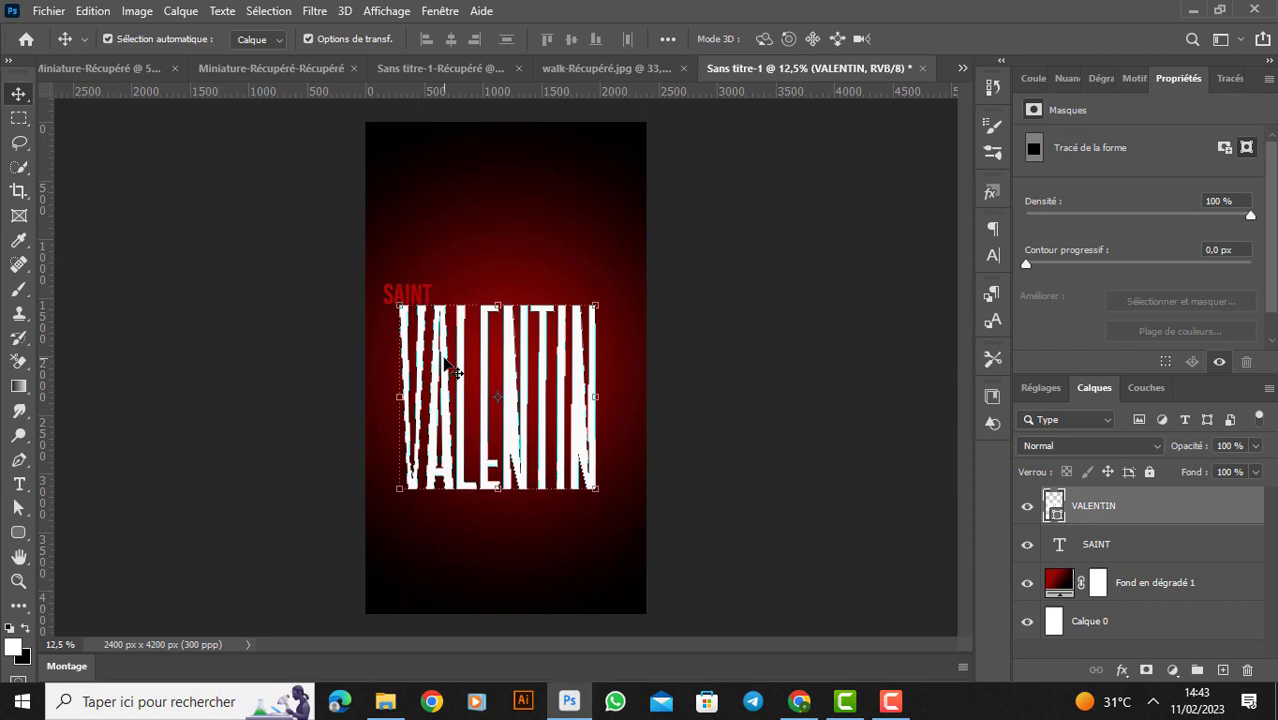
- Place the linked image saint-valentin-removebg-preview above the gradient fill layer, near the poster's upper edge
click(519, 248)
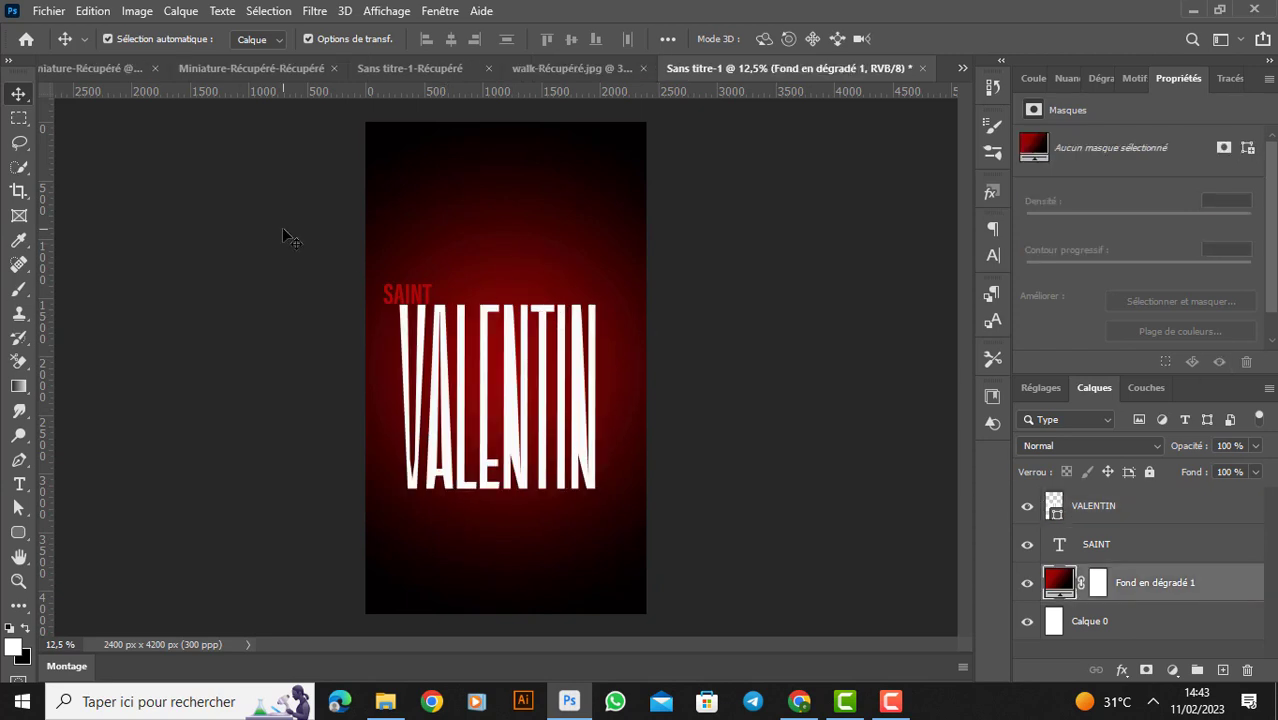
click(50, 11)
click(80, 400)
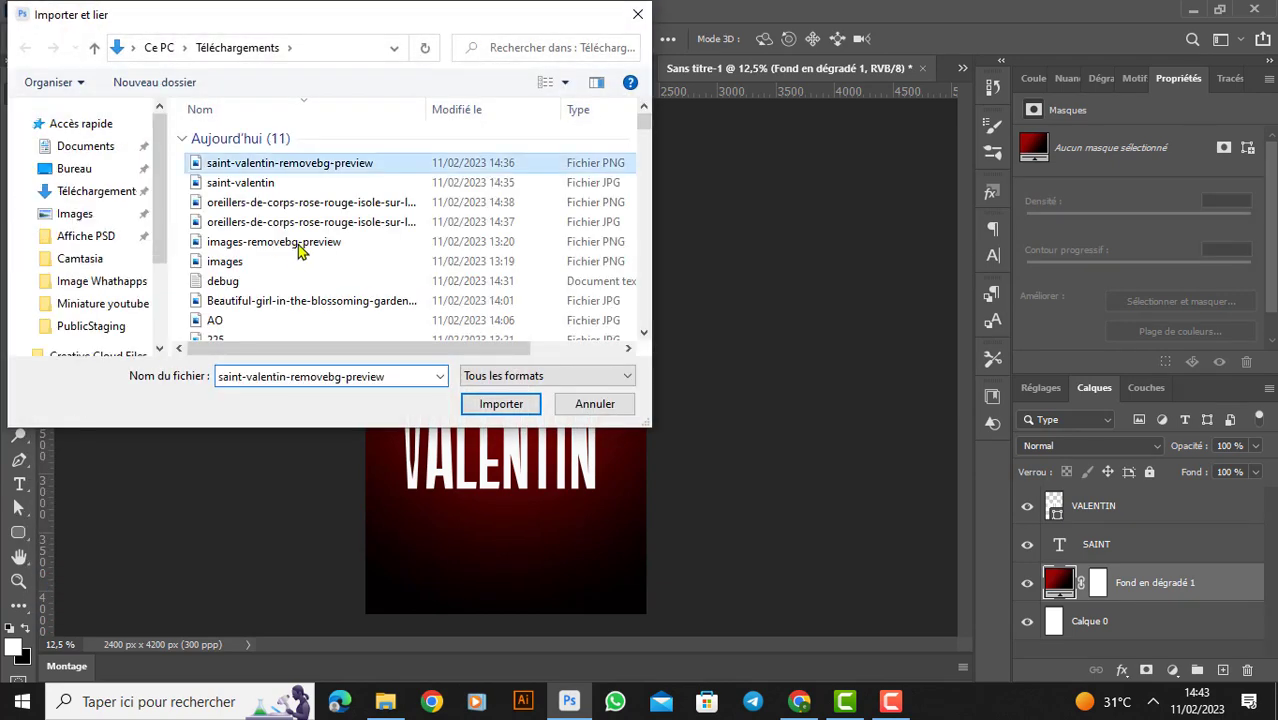
click(501, 404)
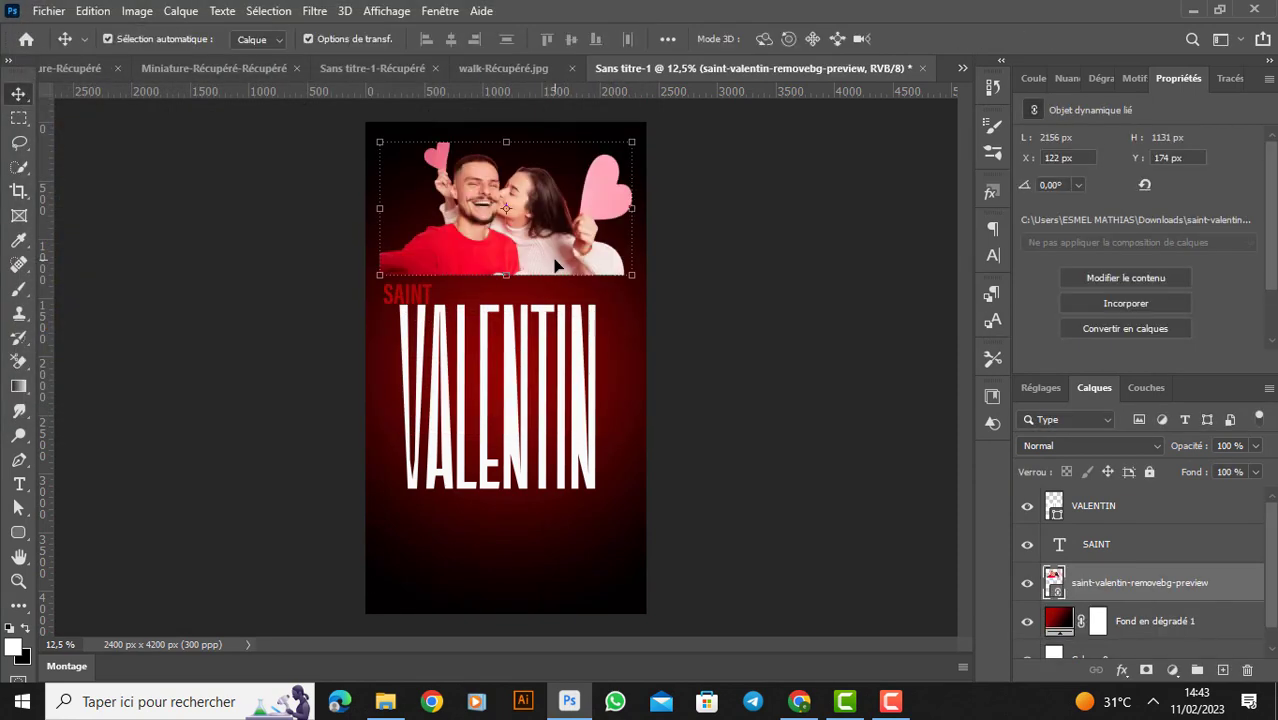
- Convert the couple photo layer to an embedded smart object and add a layer mask to it
right_click(1093, 588)
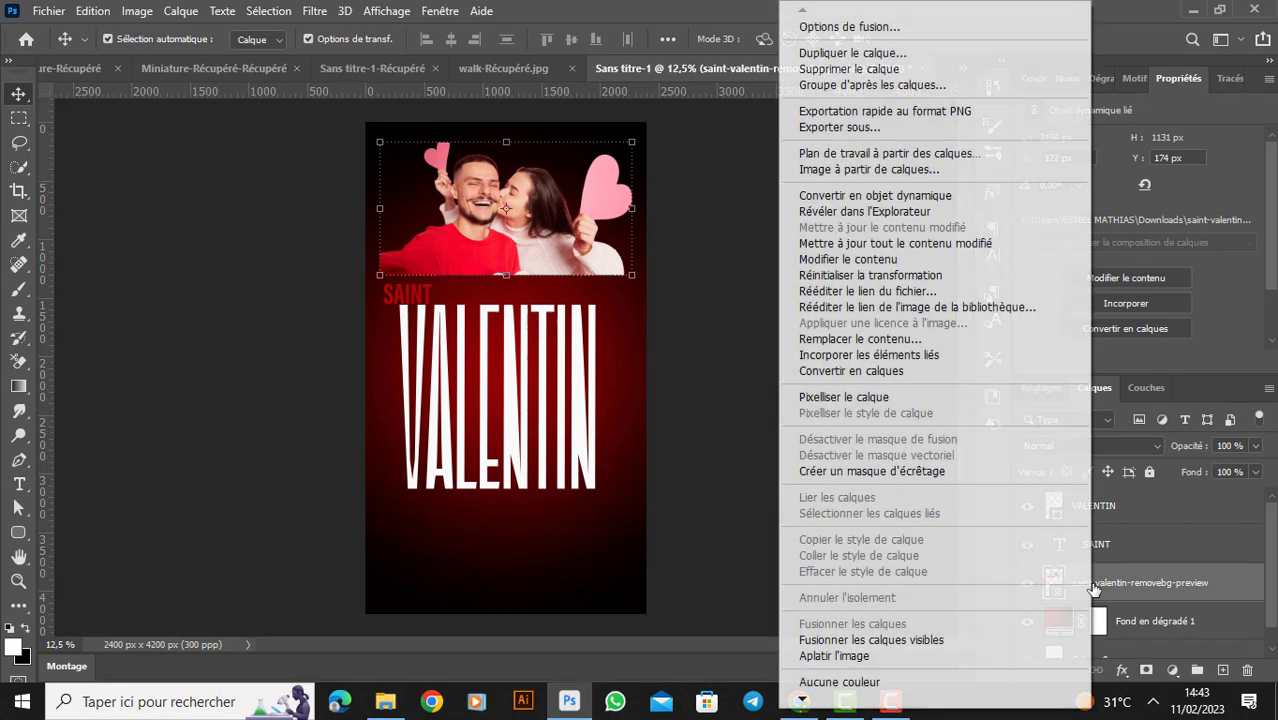
click(876, 196)
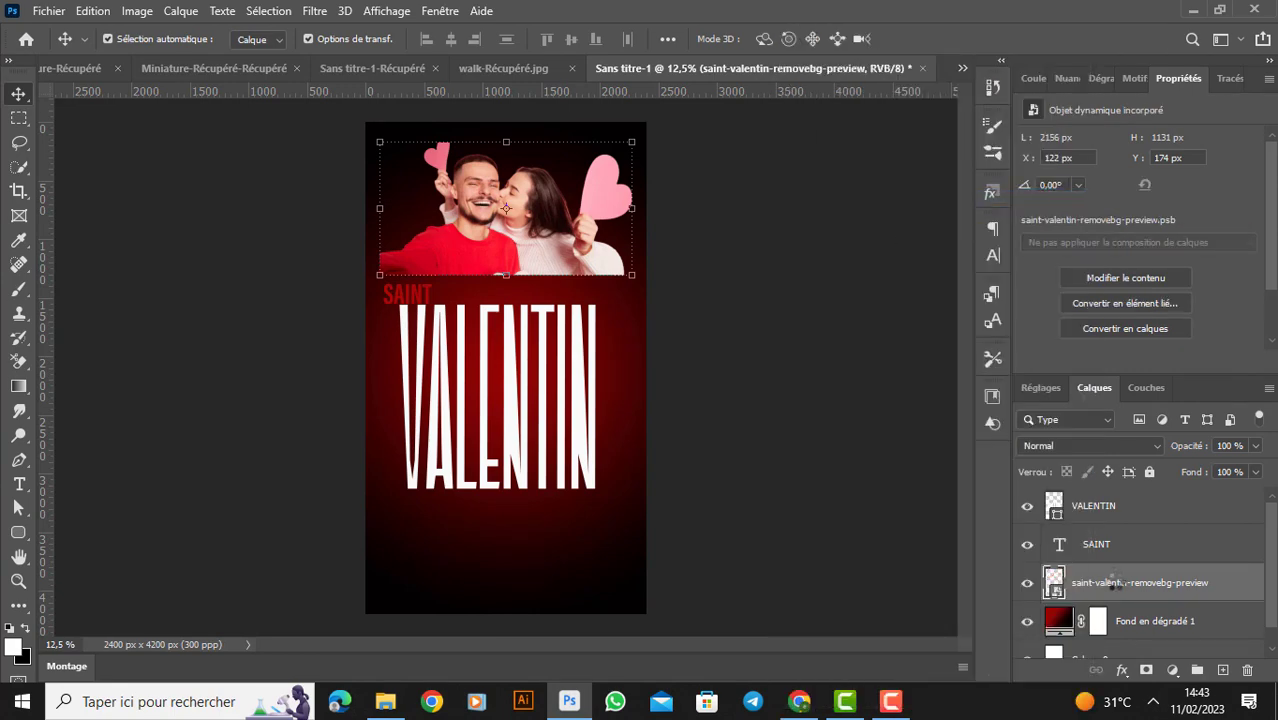
click(1146, 669)
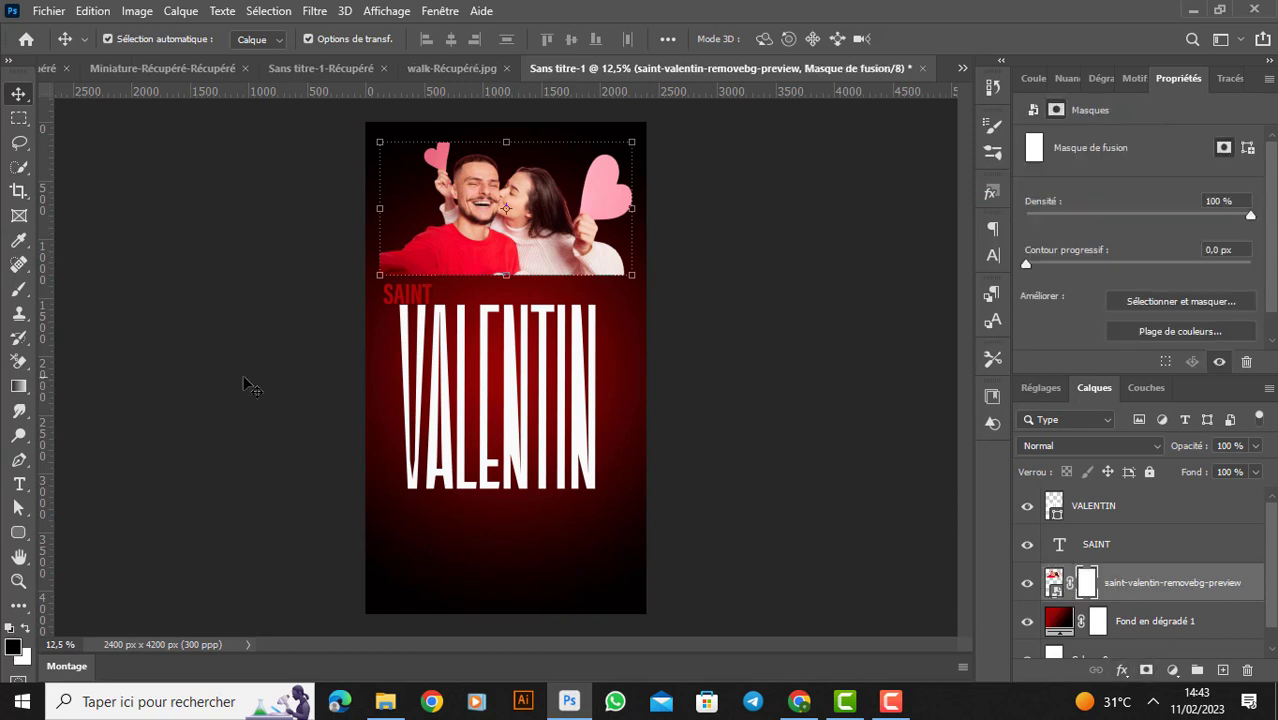
- Fade the couple photo's lower edge by painting its mask black with a soft 497 px brush at 100% flow
click(18, 289)
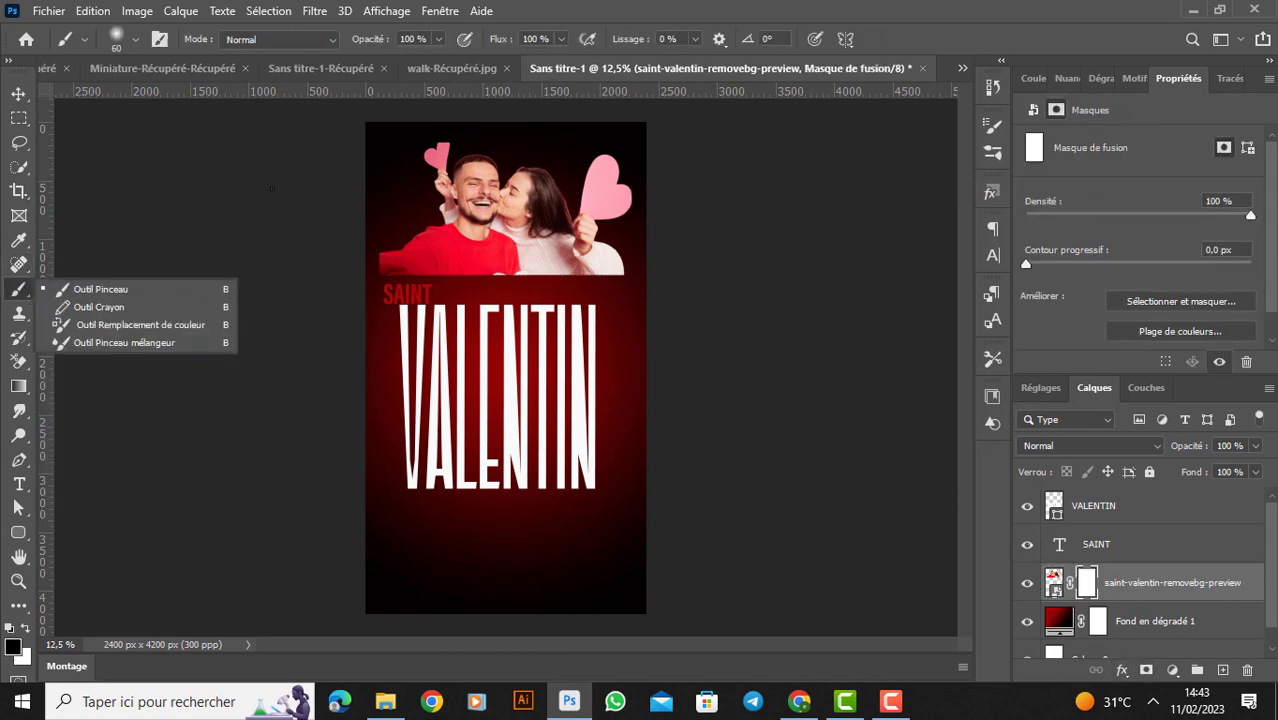
click(136, 40)
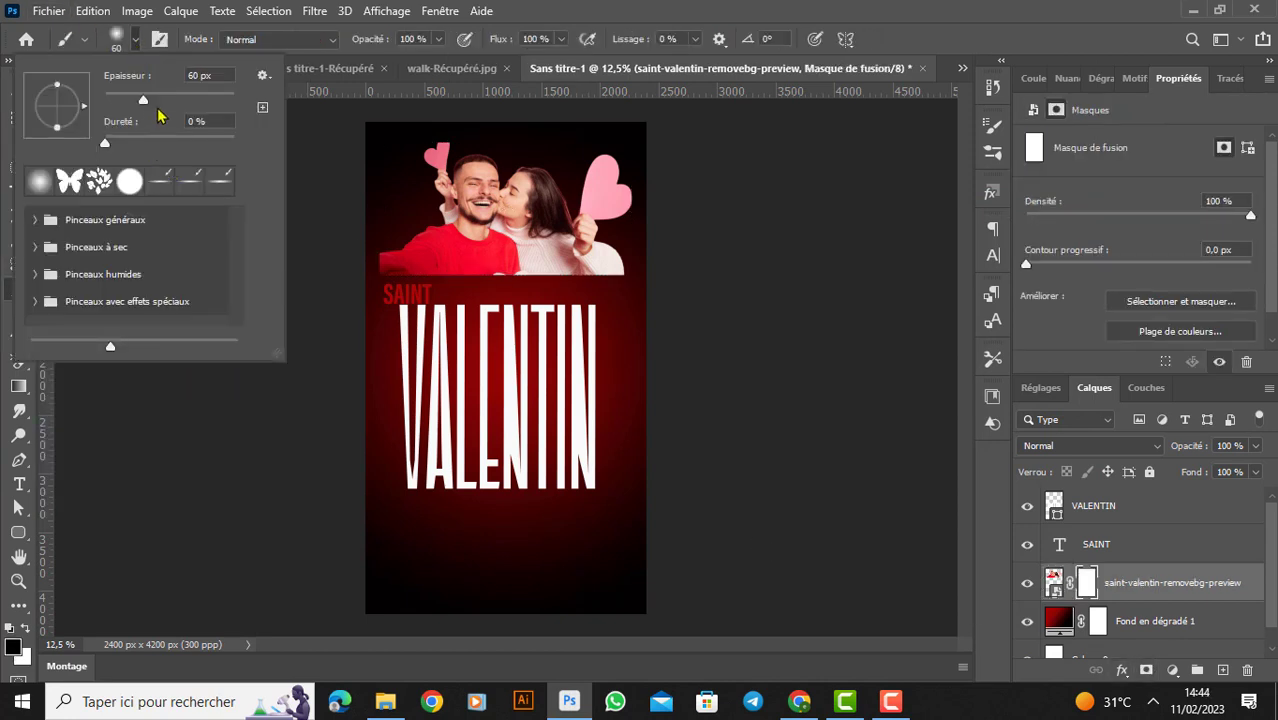
click(217, 99)
click(570, 281)
click(627, 279)
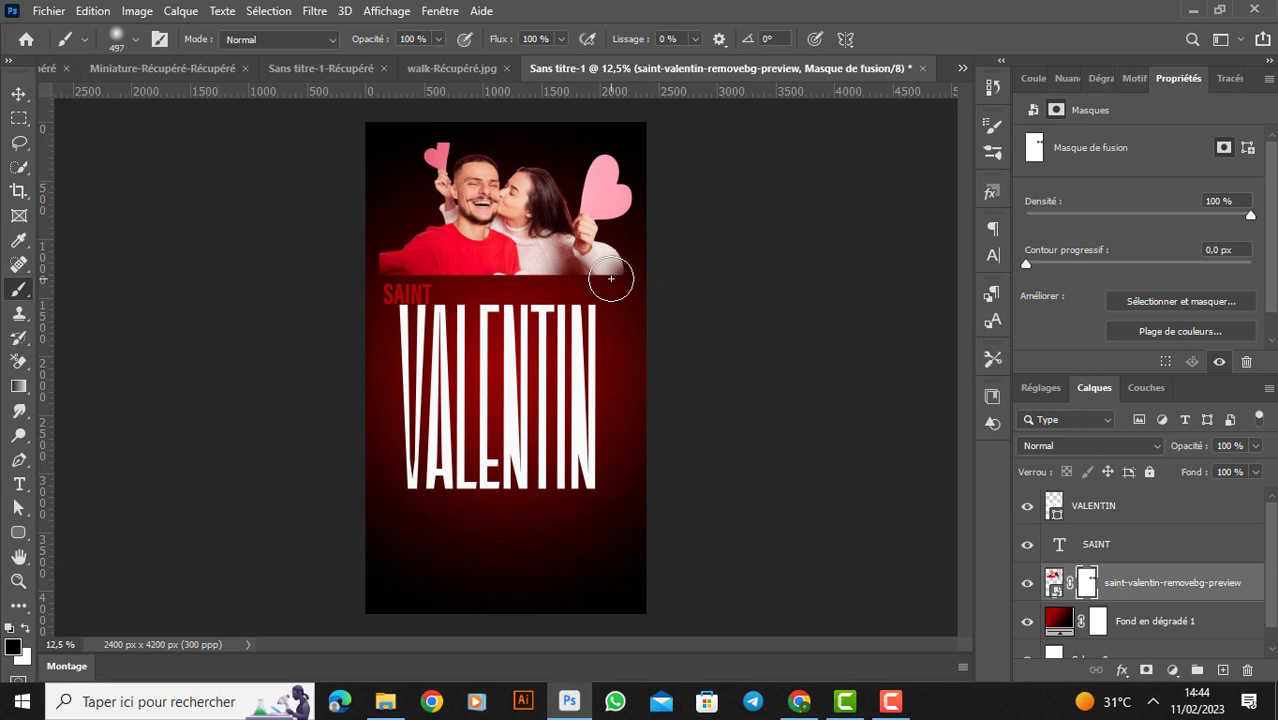
mouse_move(611, 278)
mouse_down()
mouse_move(442, 271)
mouse_move(388, 287)
mouse_up()
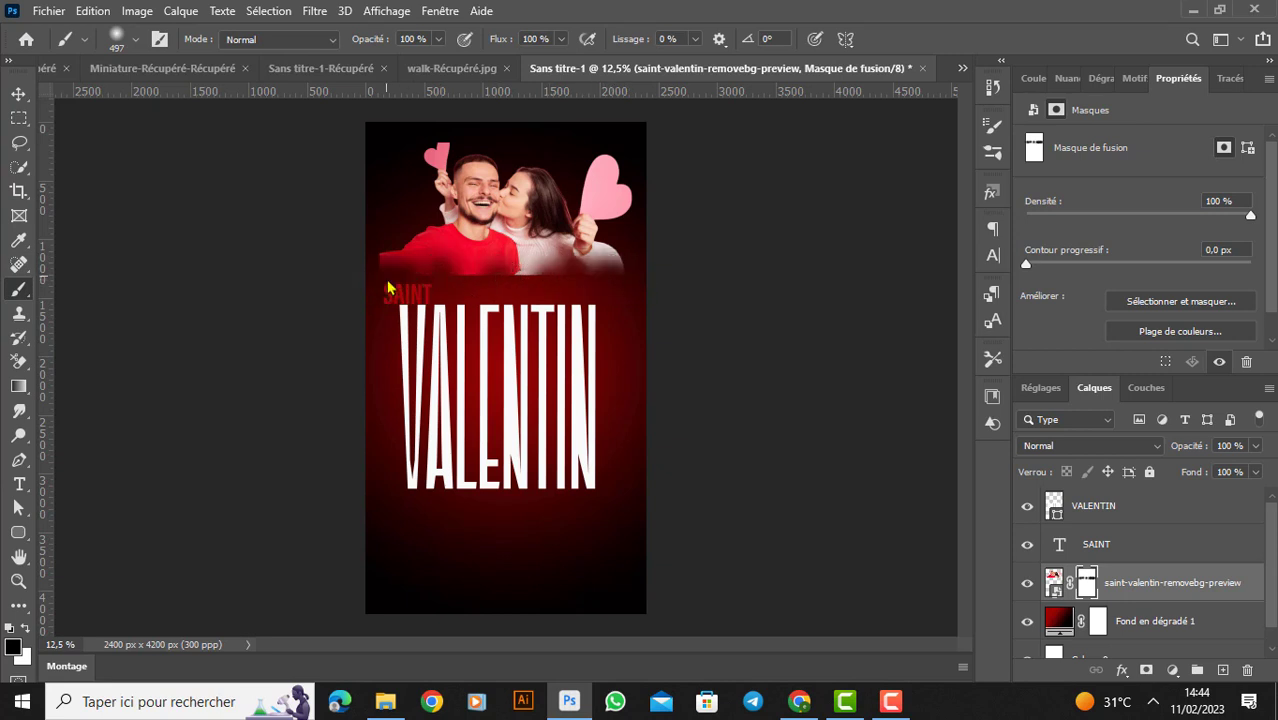
click(388, 271)
click(382, 263)
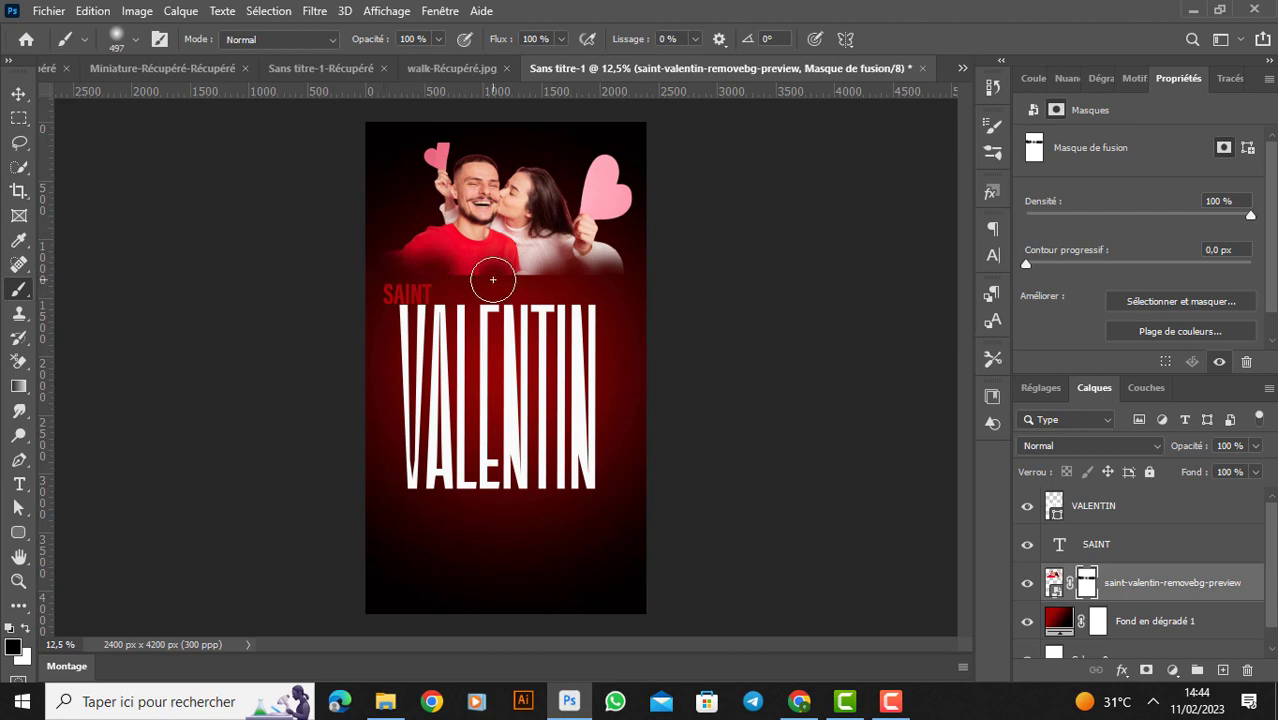
click(471, 280)
click(530, 265)
click(476, 272)
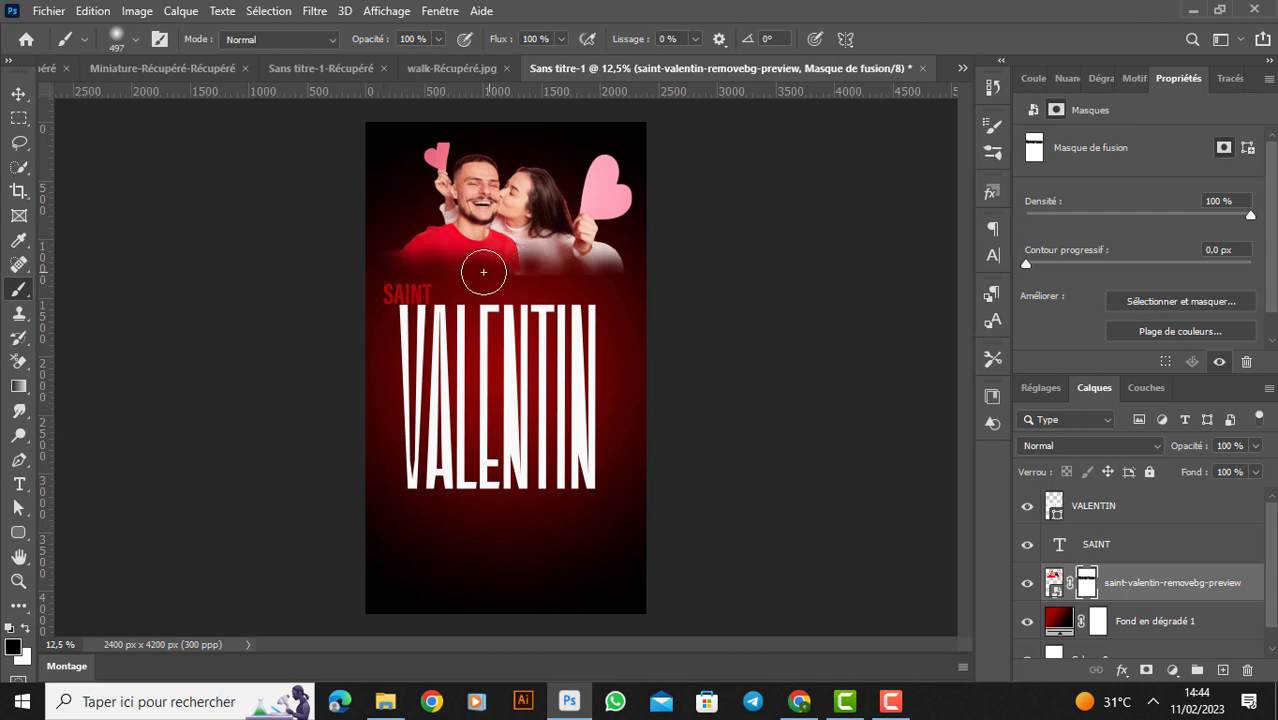
drag(483, 271, 624, 262)
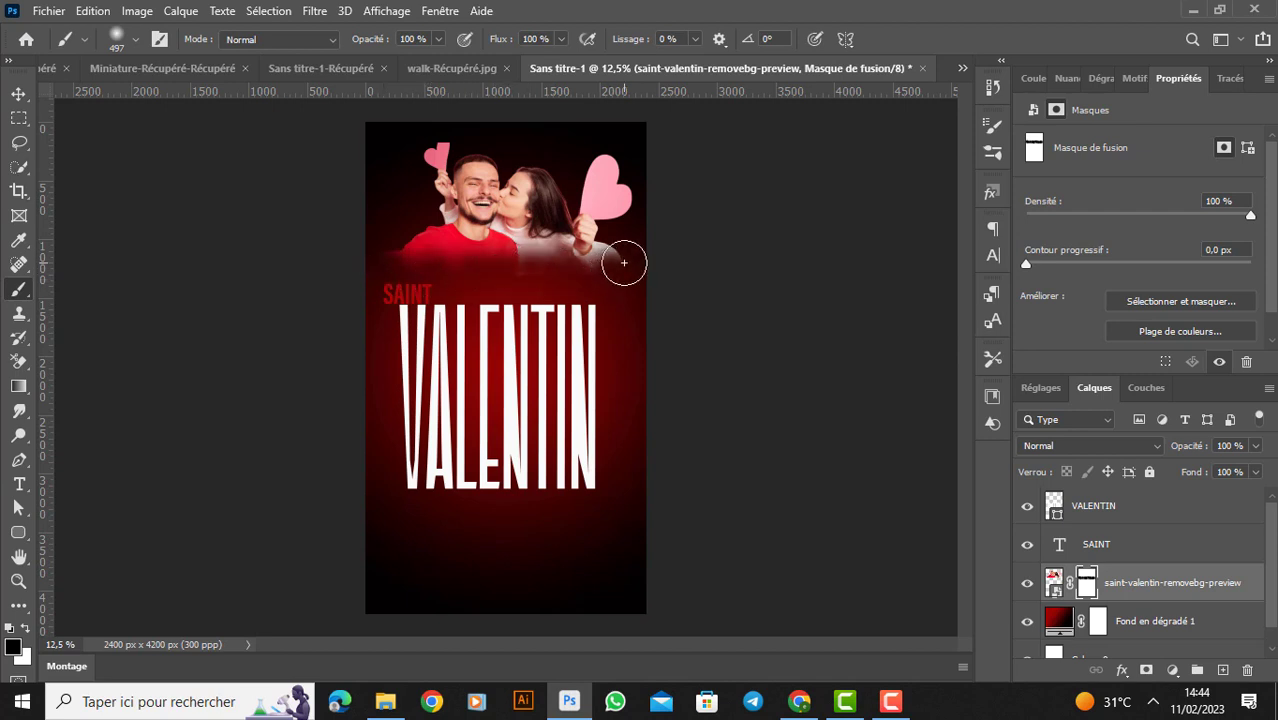
click(608, 260)
click(584, 274)
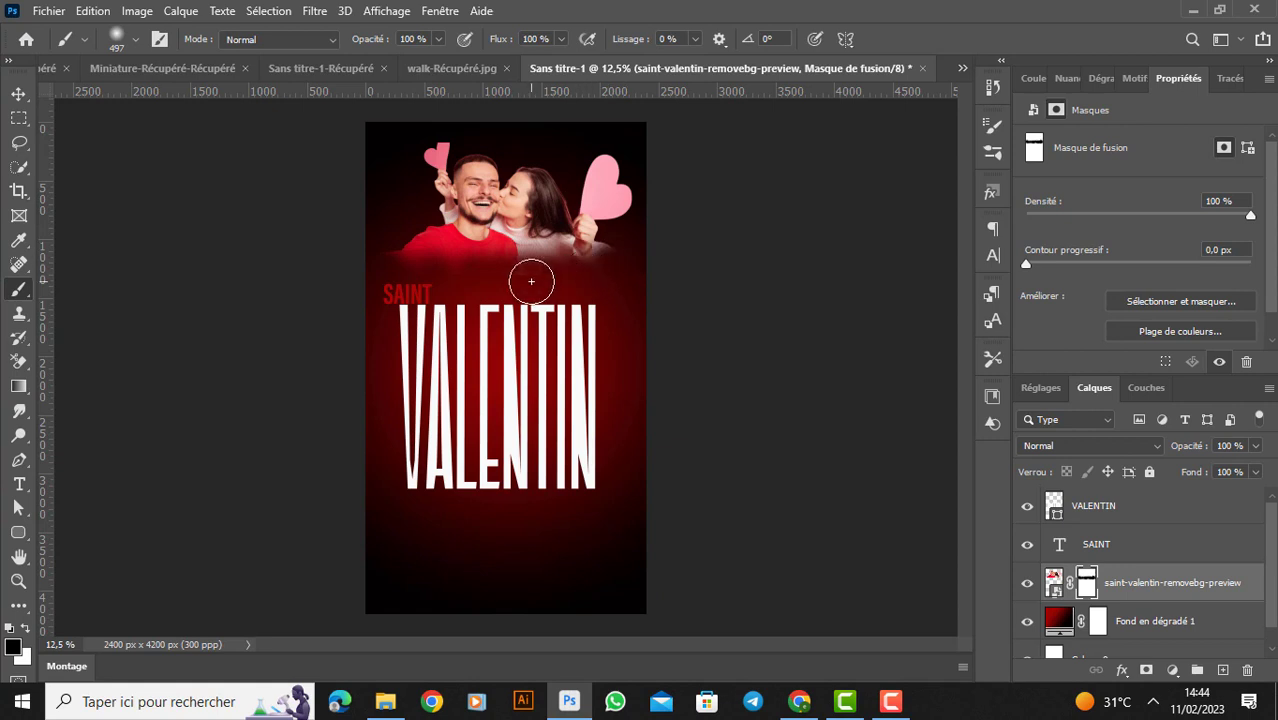
click(561, 39)
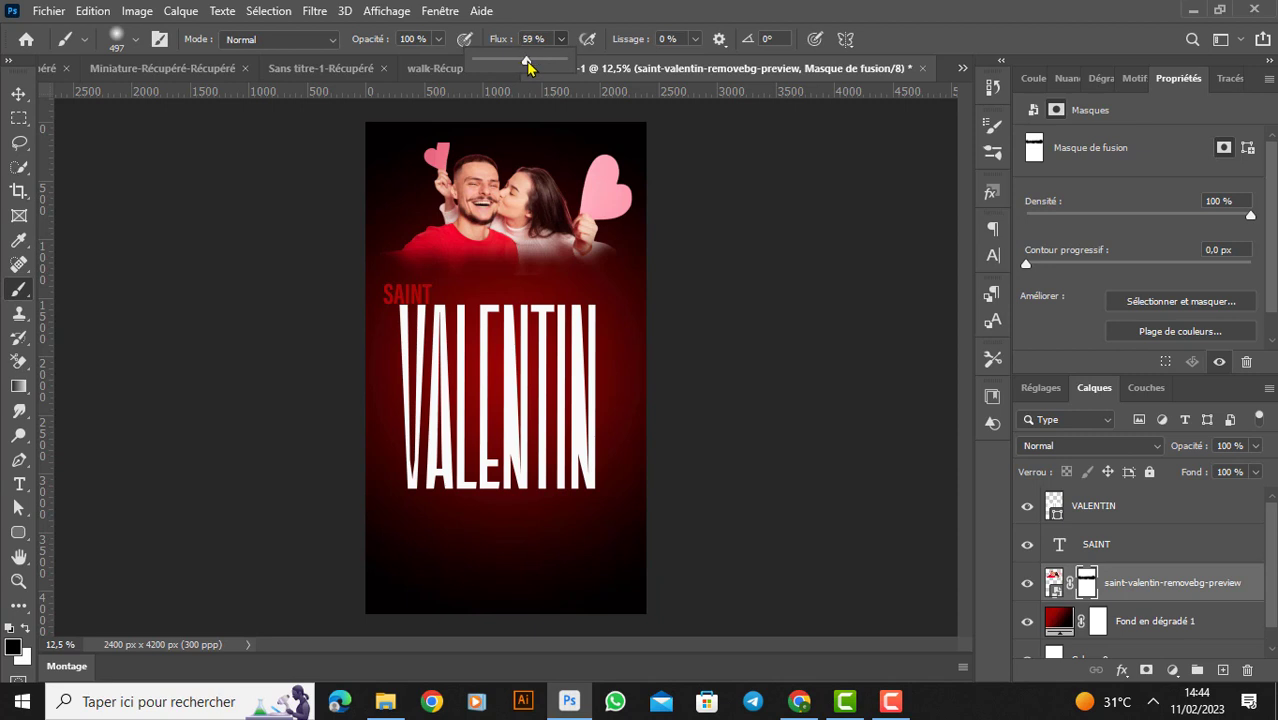
drag(528, 66, 568, 63)
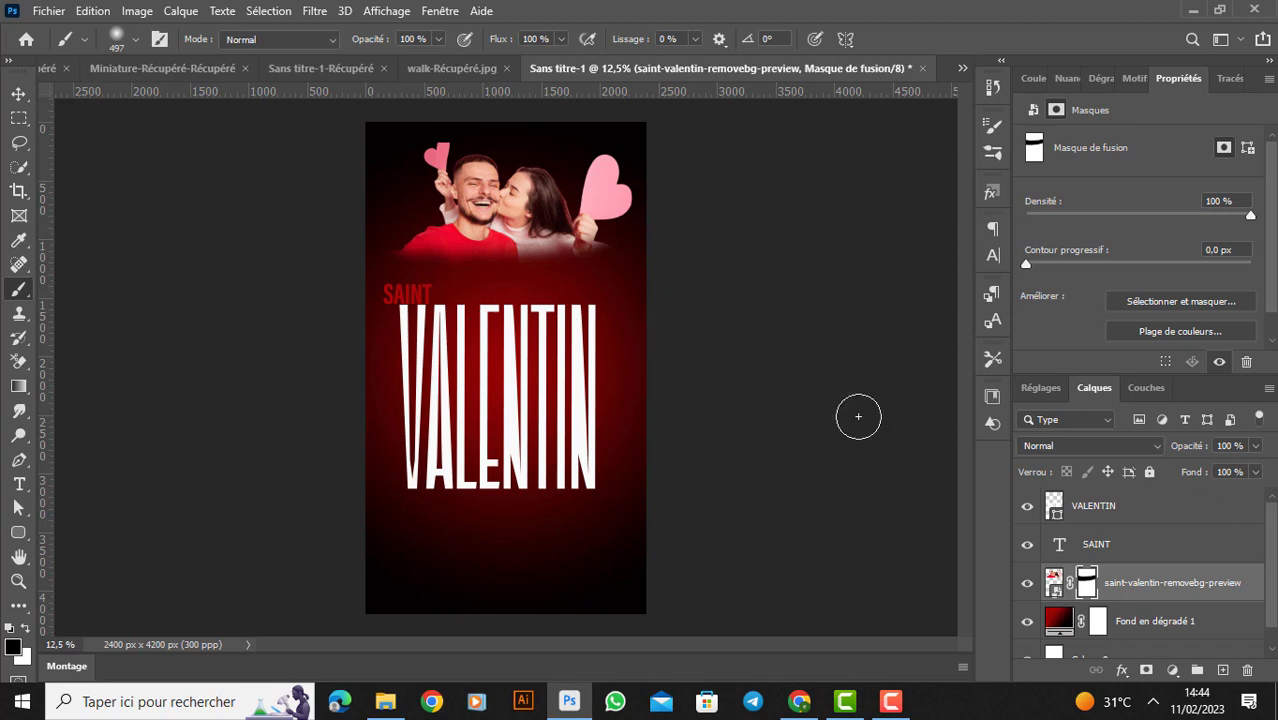
- Set the couple photo's blend mode to Division and enlarge it to 201.99%, positioned behind SAINT and the upper part of VALENTIN
click(1135, 448)
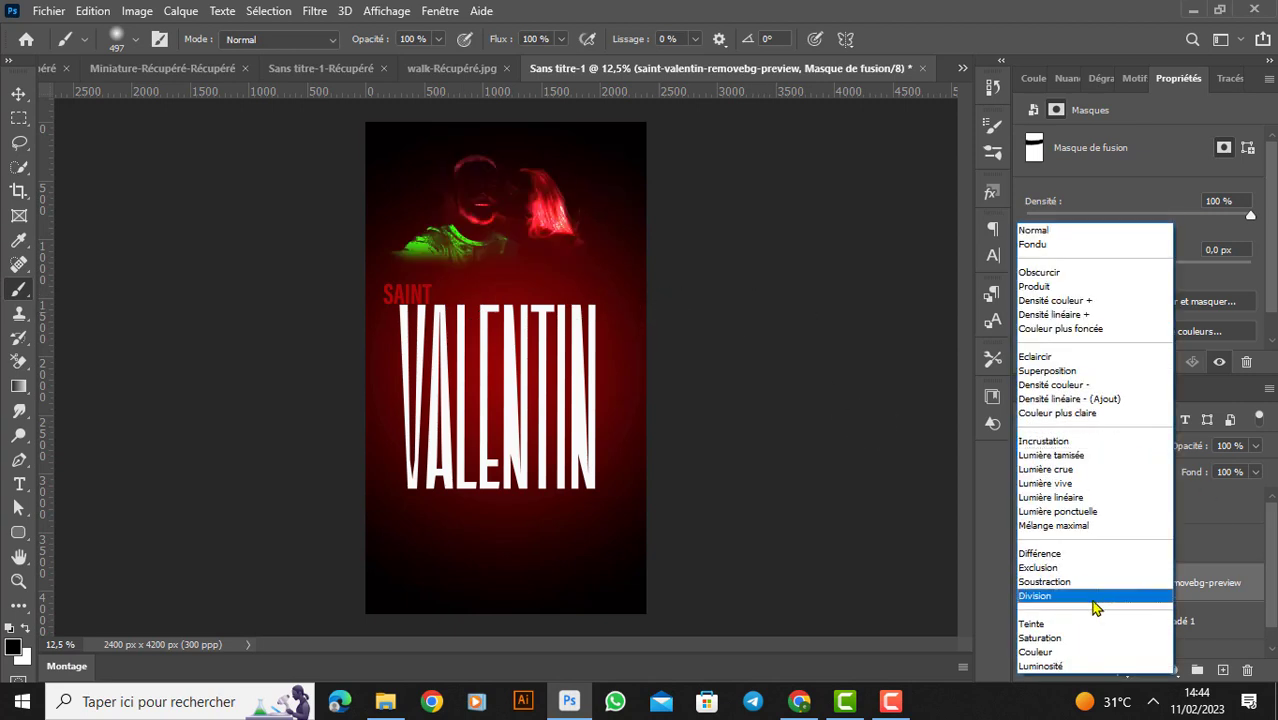
click(1094, 600)
click(18, 94)
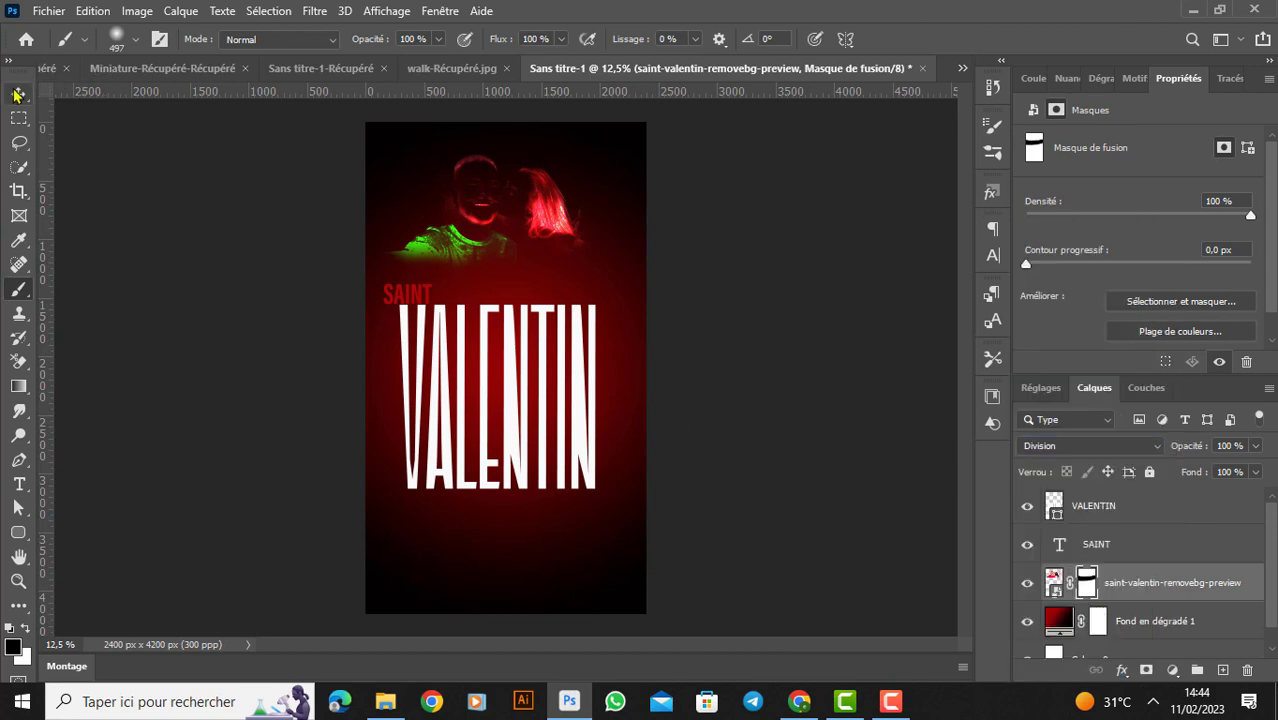
drag(608, 191, 533, 231)
drag(557, 315, 815, 450)
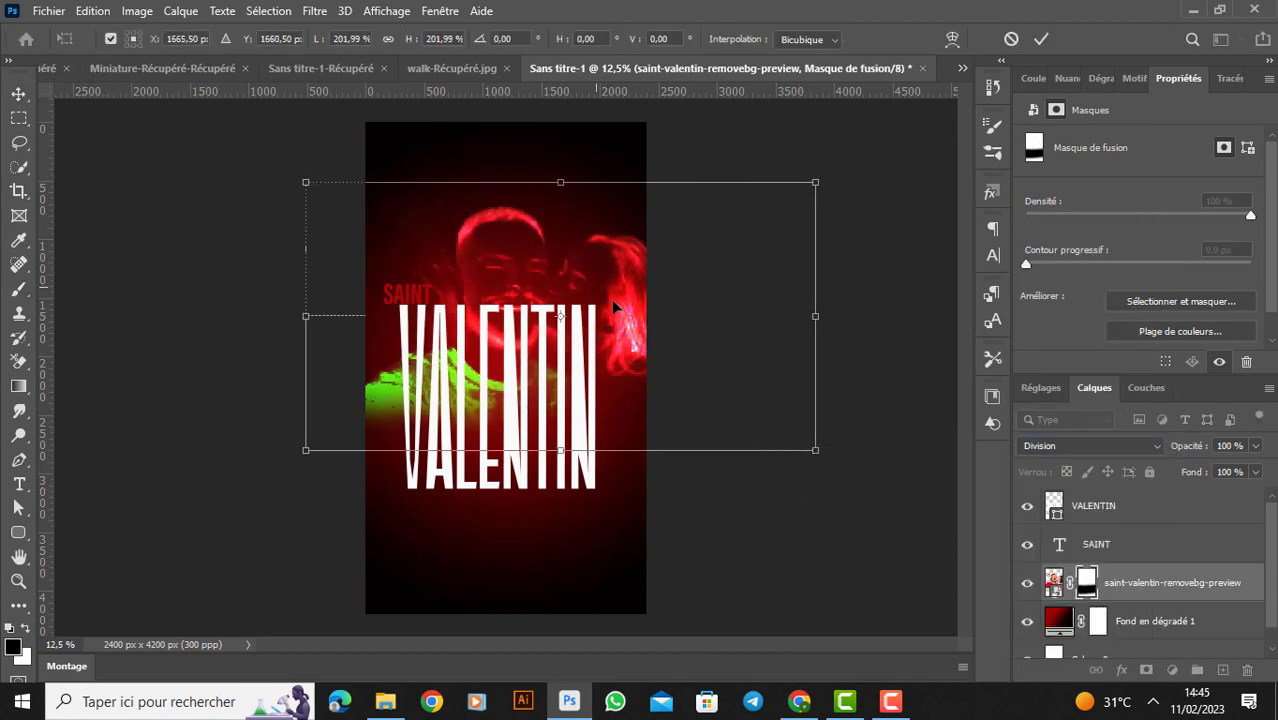
drag(601, 302, 502, 242)
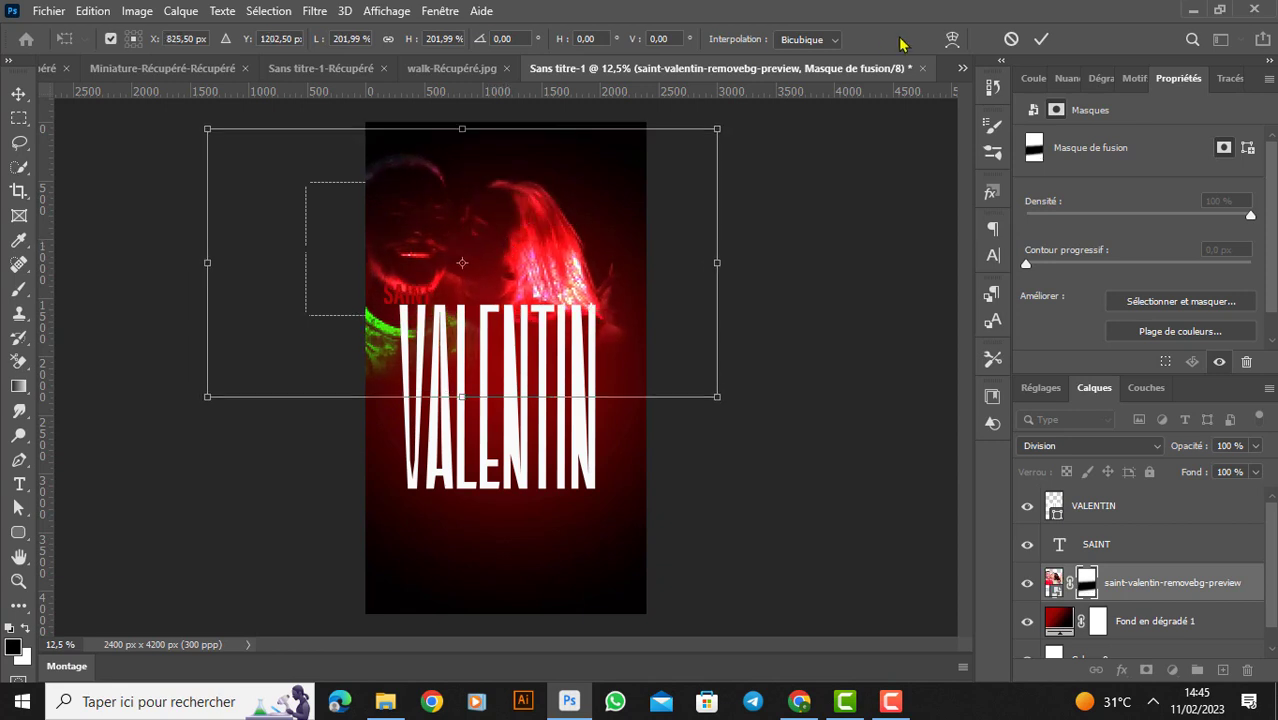
click(1041, 39)
click(605, 222)
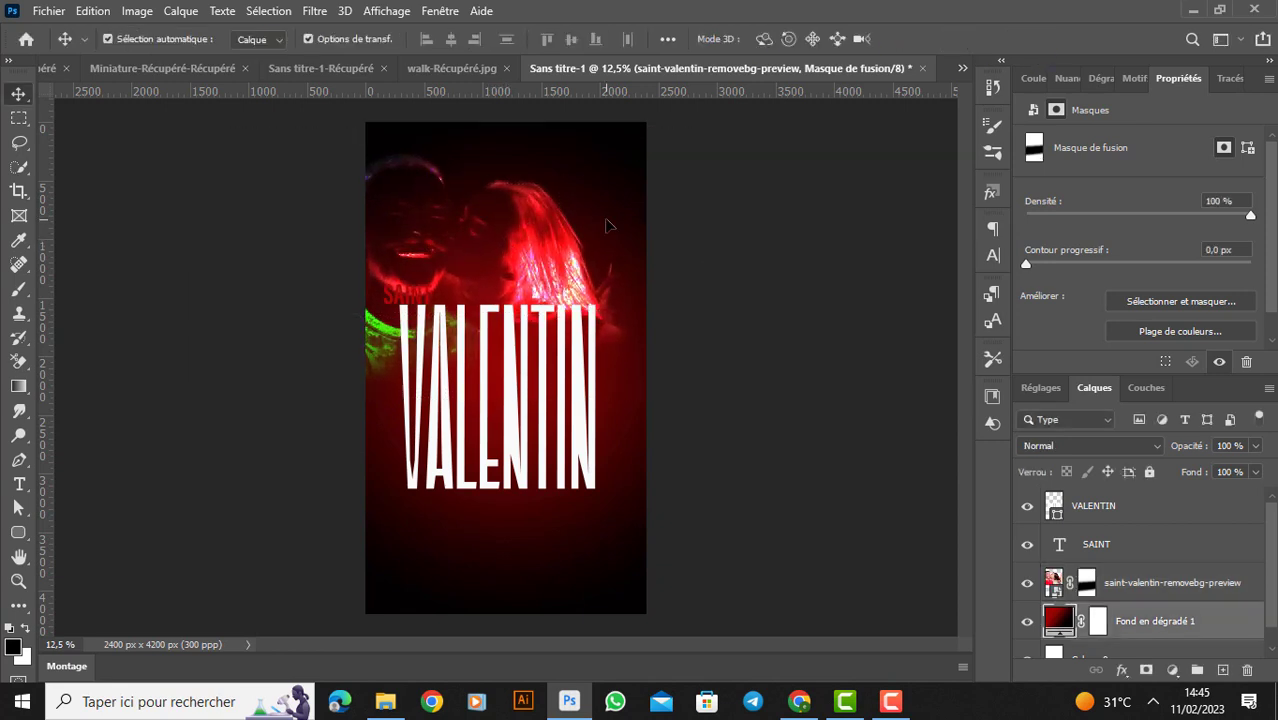
- Reduce the couple photo layer's opacity to 23%
click(1145, 593)
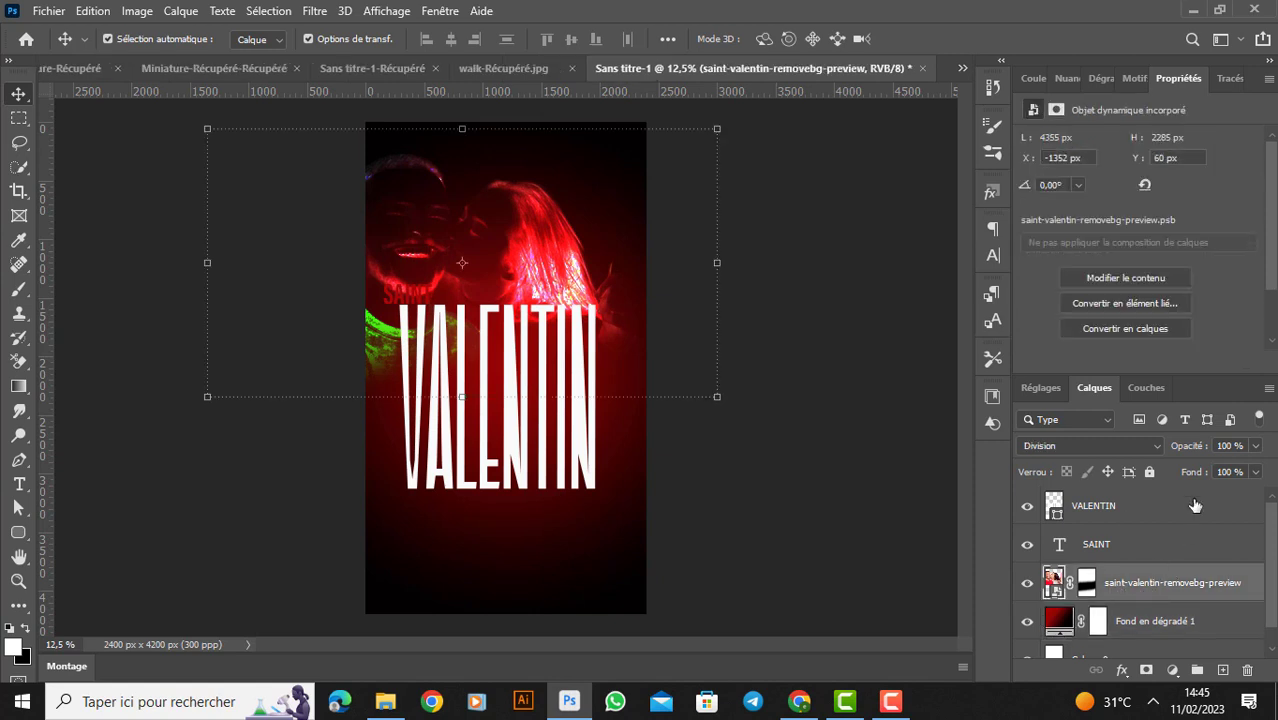
click(1255, 446)
drag(1256, 473, 1196, 473)
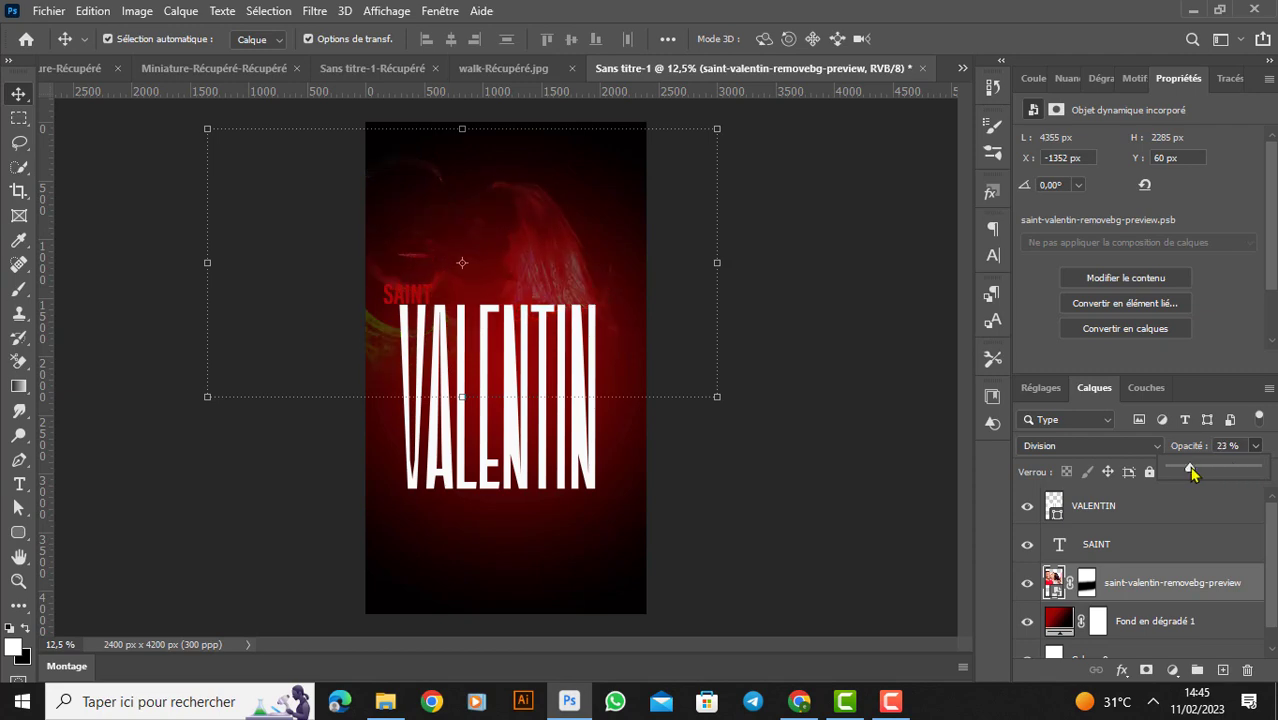
click(817, 462)
- Place the linked rose PNG oreillers-de-corps-rose-rouge-isole-sur-le-noir-saint-valentin.jpg-removebg-preview as the topmost layer at its default size
click(55, 11)
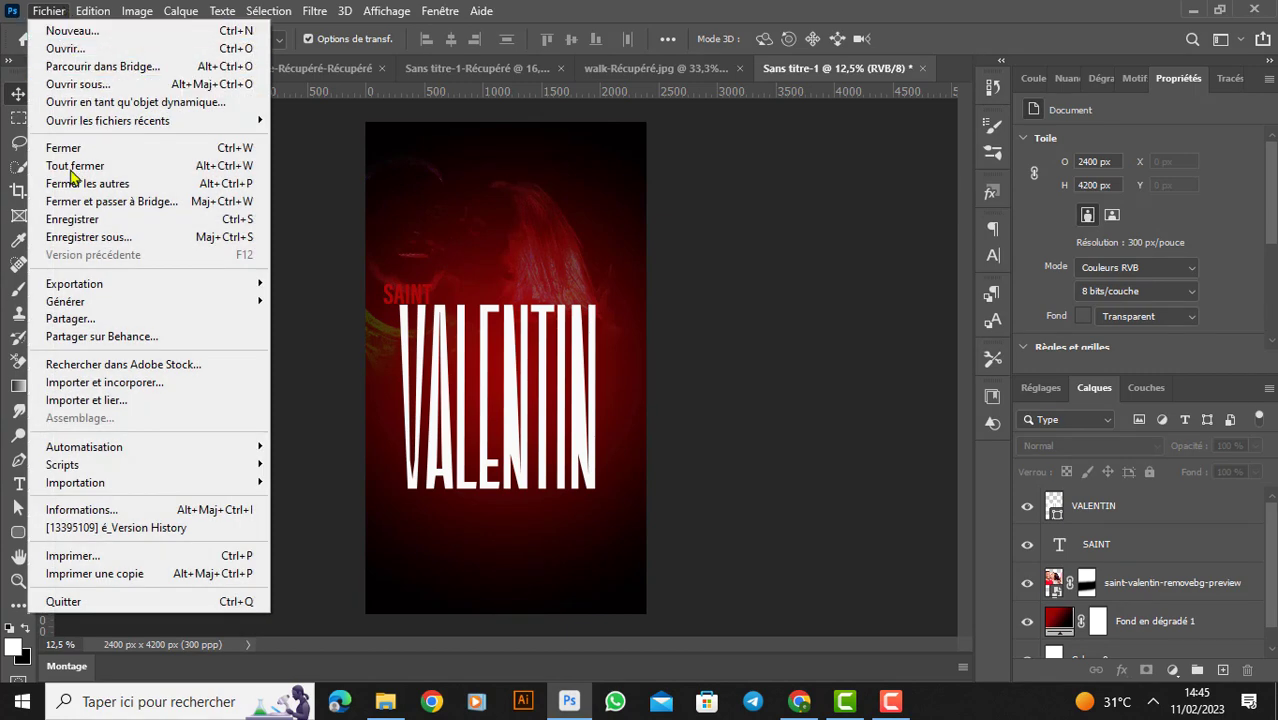
click(84, 402)
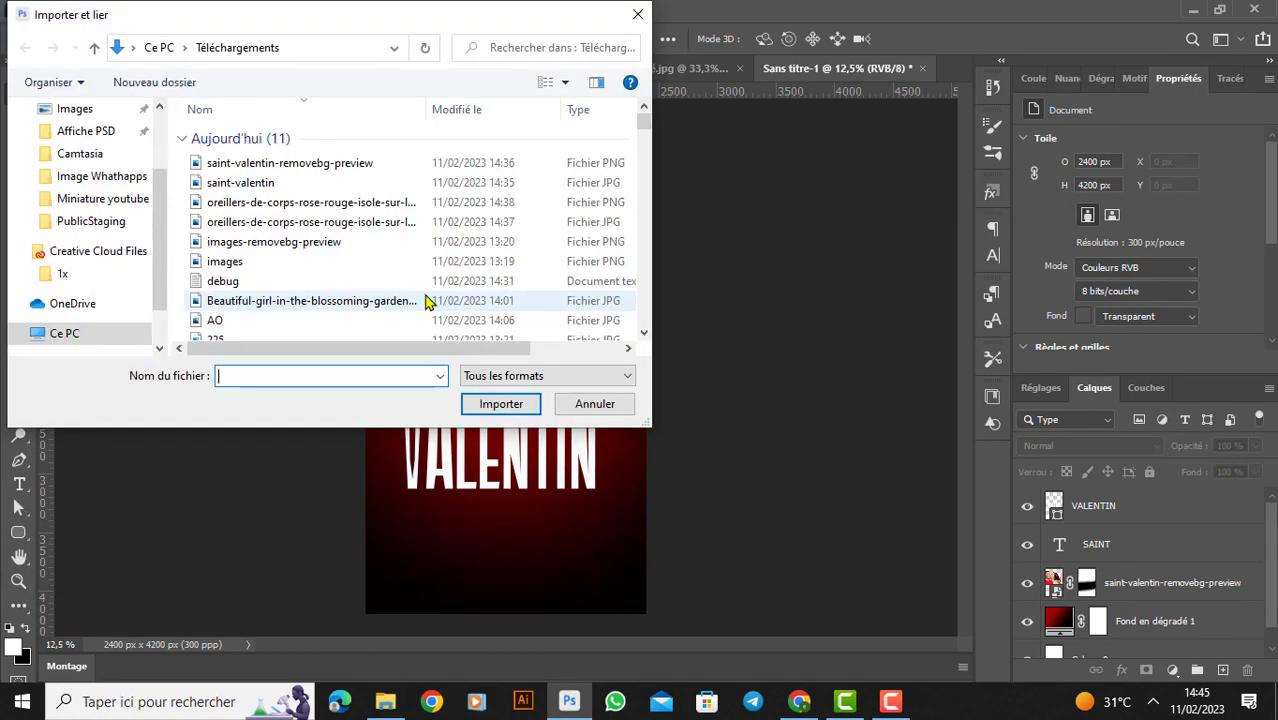
click(313, 204)
click(500, 404)
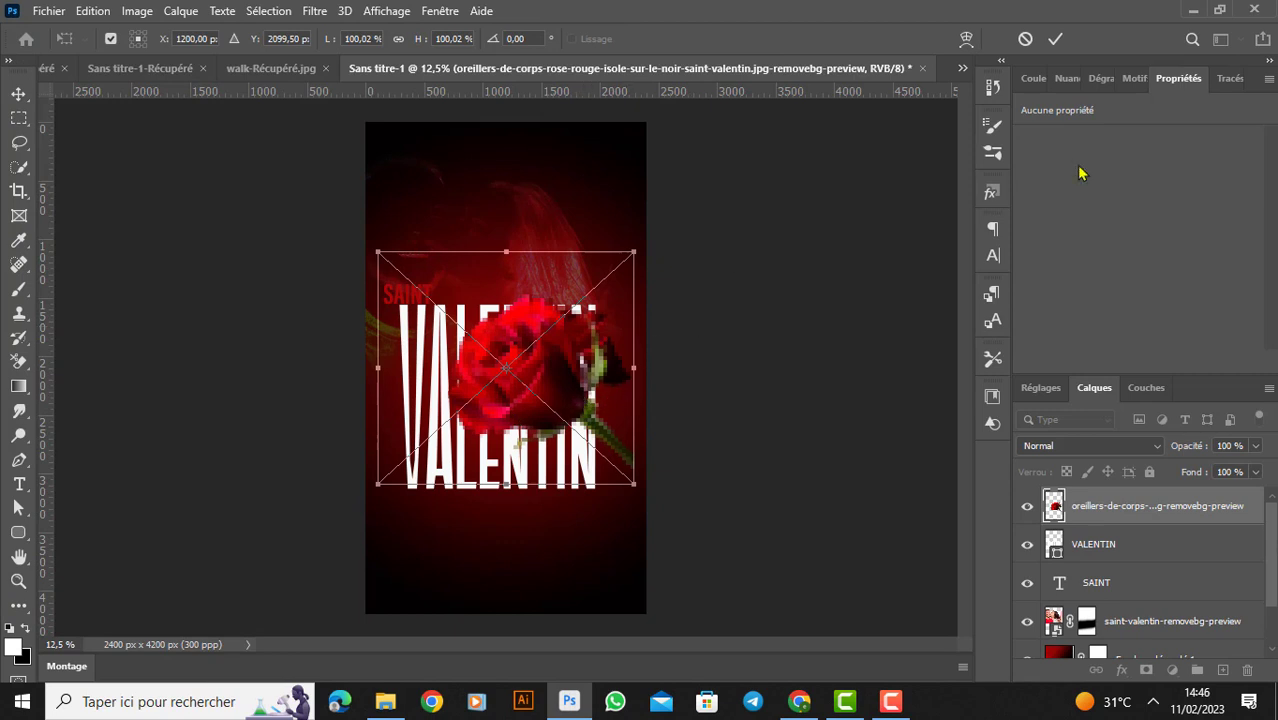
click(1055, 38)
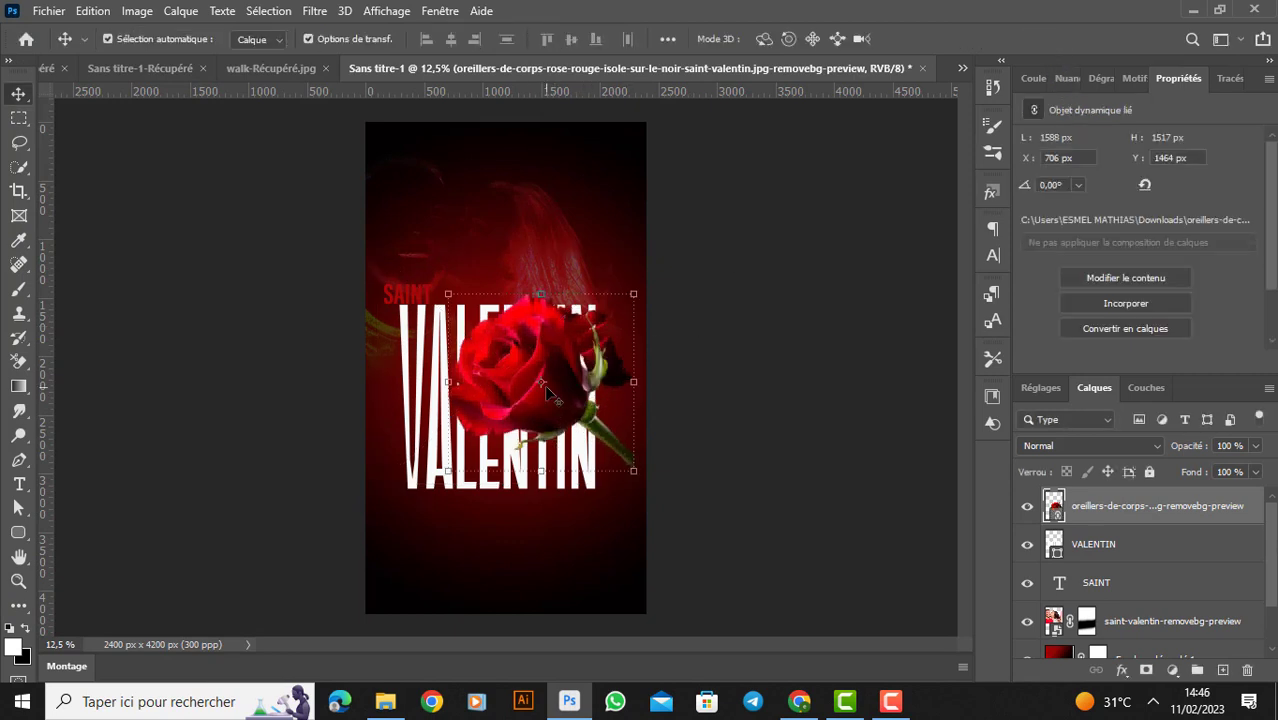
- Move the rose over the poster's lower right edge, to about X 1522 px and Y 2372 px
key(ctrl+t)
drag(547, 386, 638, 517)
click(1055, 38)
- Duplicate the rose, scale the copy to 16.03%, rotate it 84.52° and place it over the V of VALENTIN
drag(1106, 514, 1222, 668)
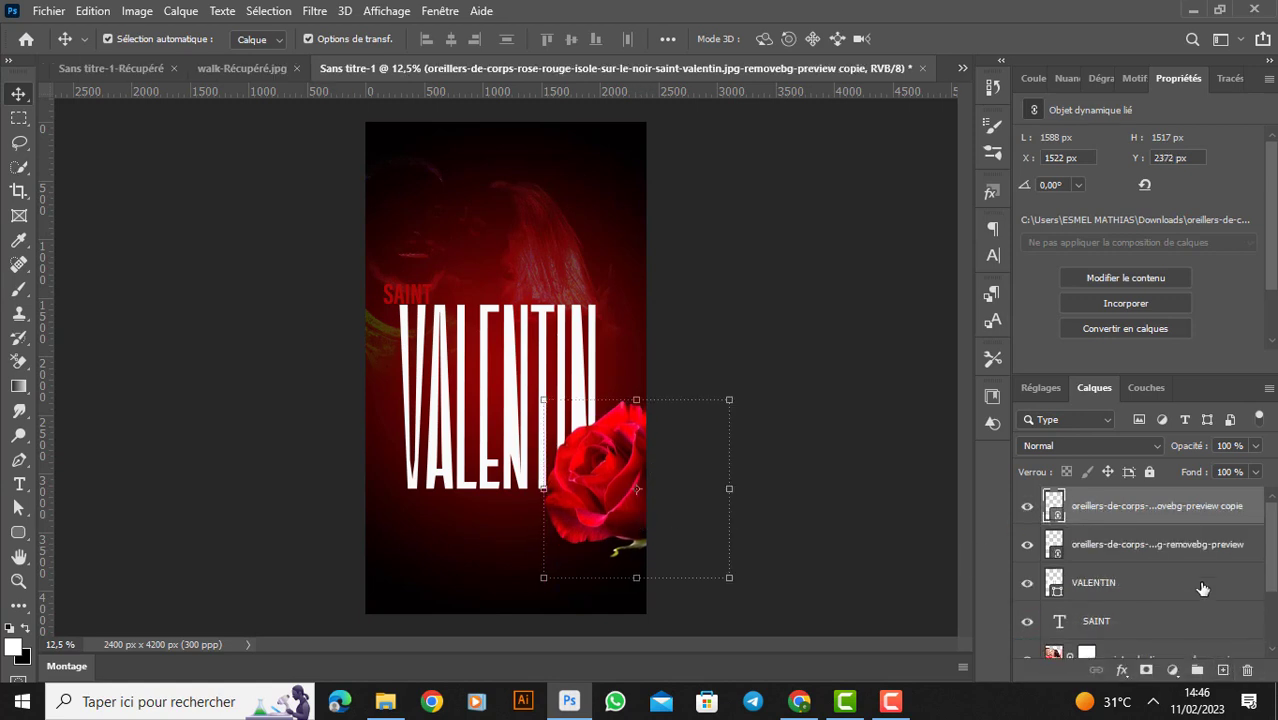
click(1158, 552)
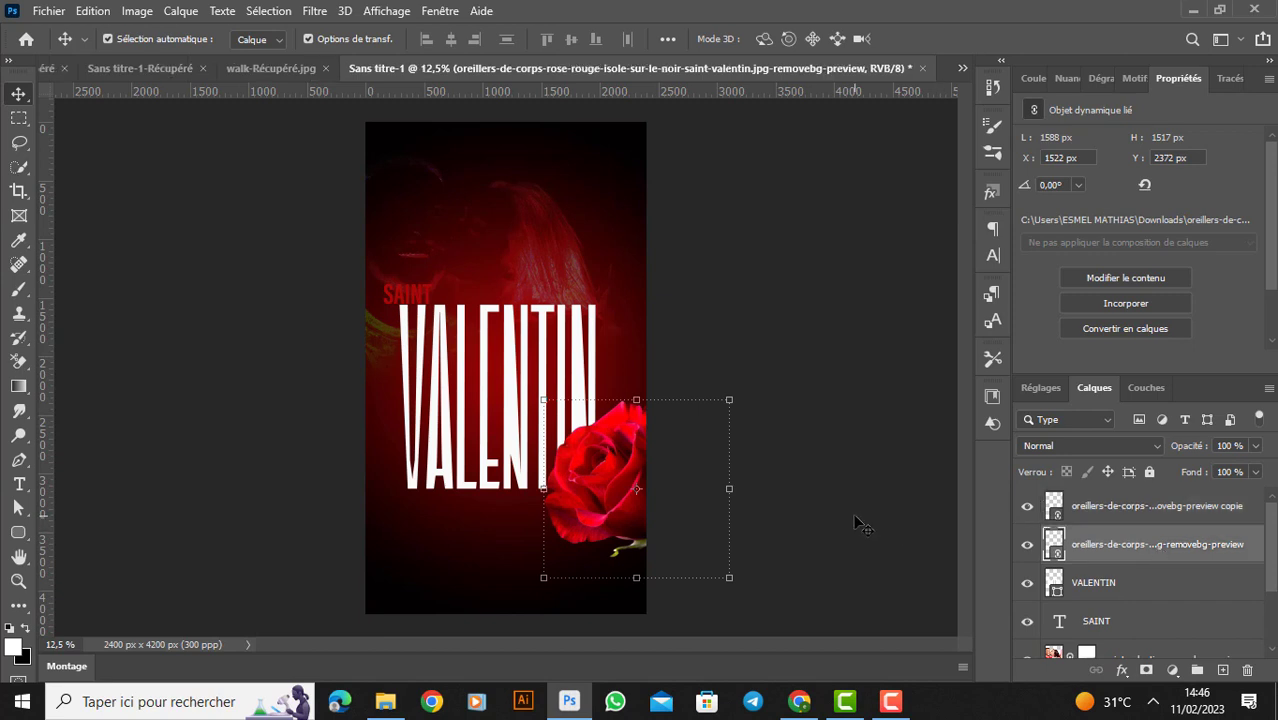
drag(393, 407, 423, 247)
key(ctrl+t)
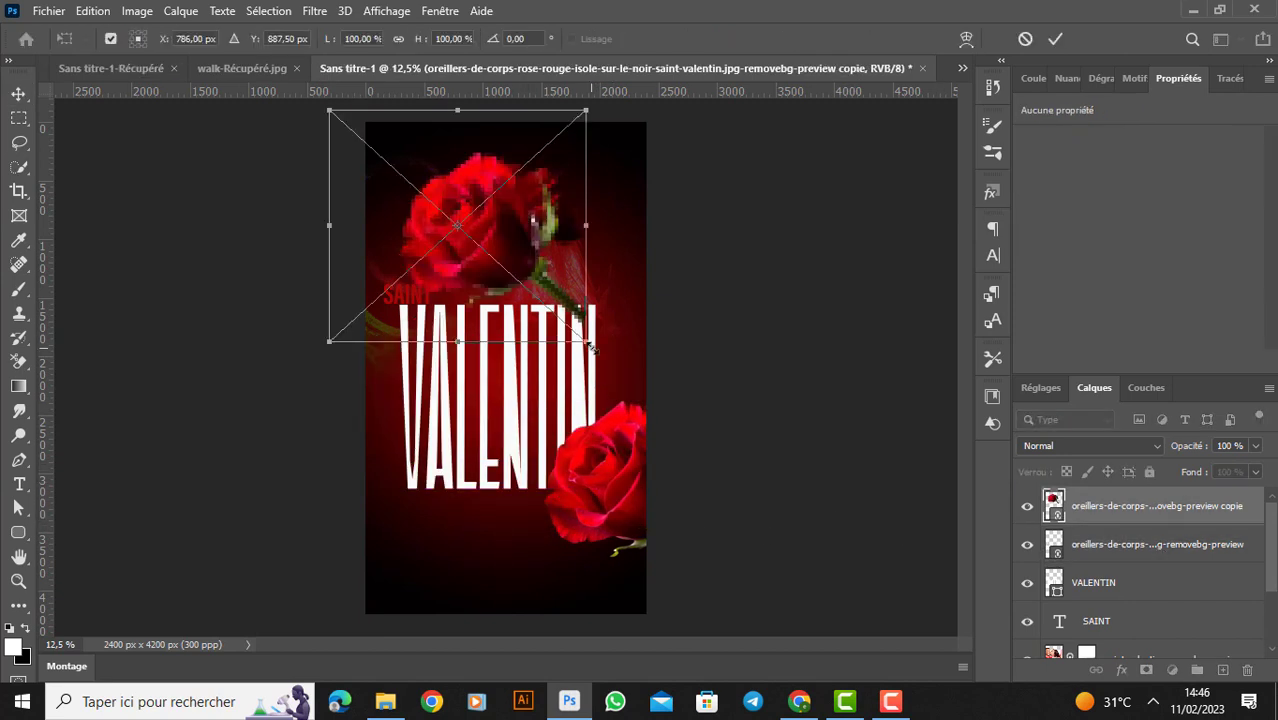
drag(590, 345, 299, 222)
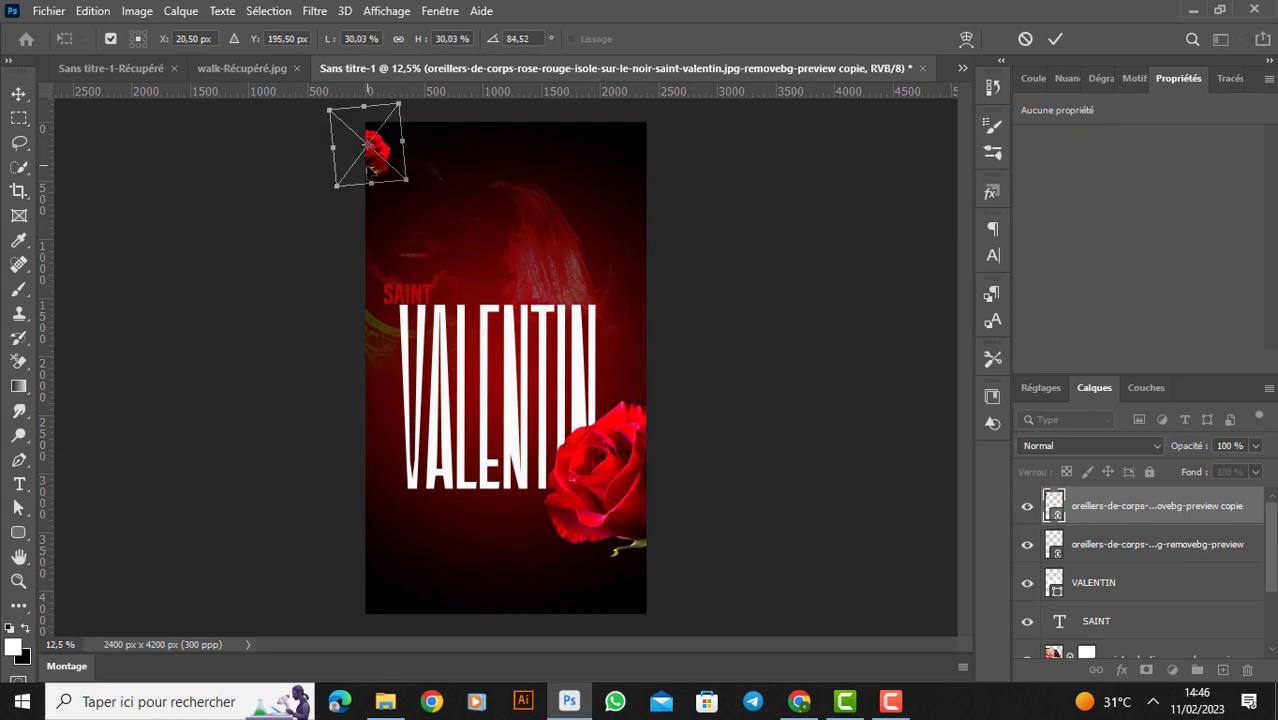
drag(372, 172, 424, 405)
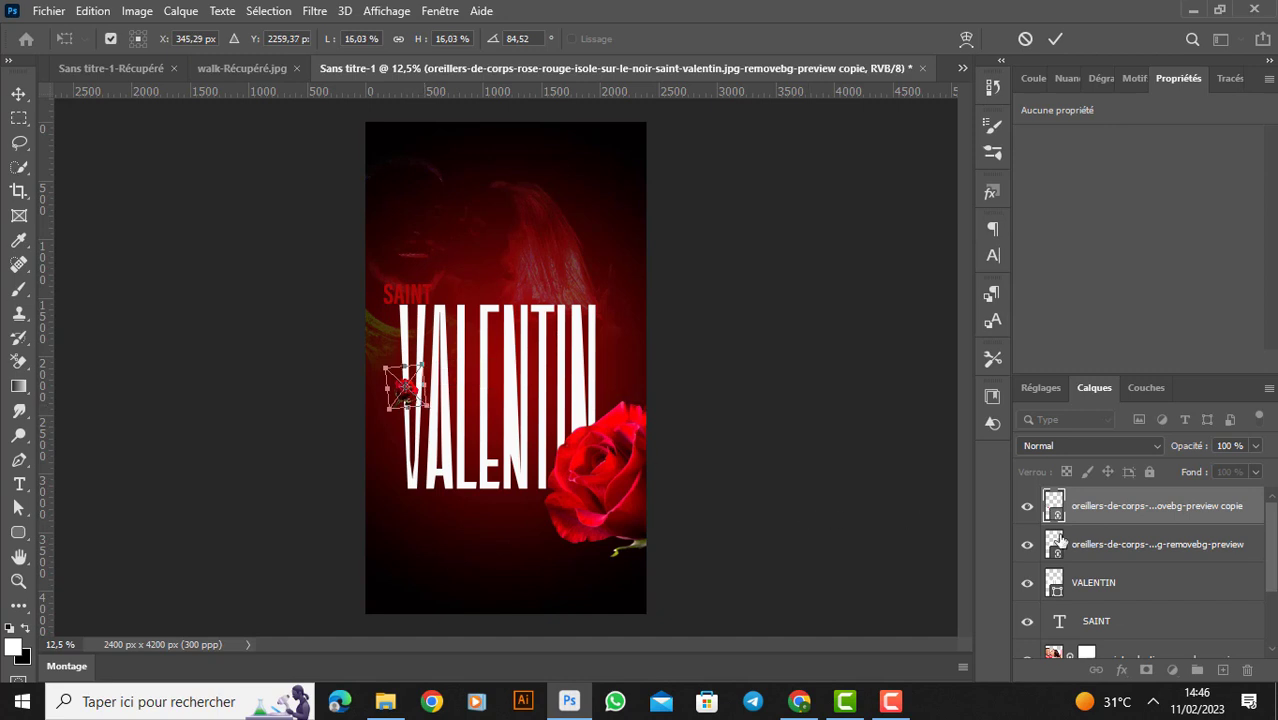
- Duplicate the large rose again, scale the copy to about 21.16% by 22.18% and place it at the top of VALENTIN's final N
click(1158, 553)
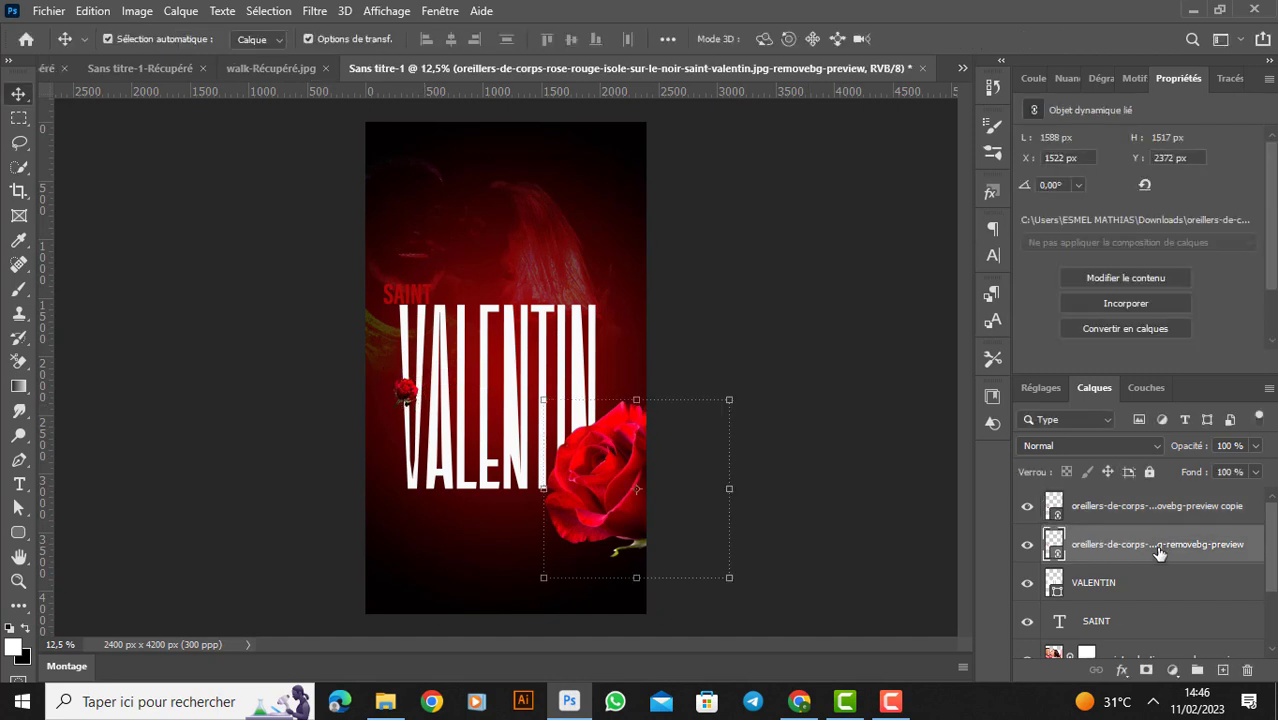
drag(1158, 553, 1225, 670)
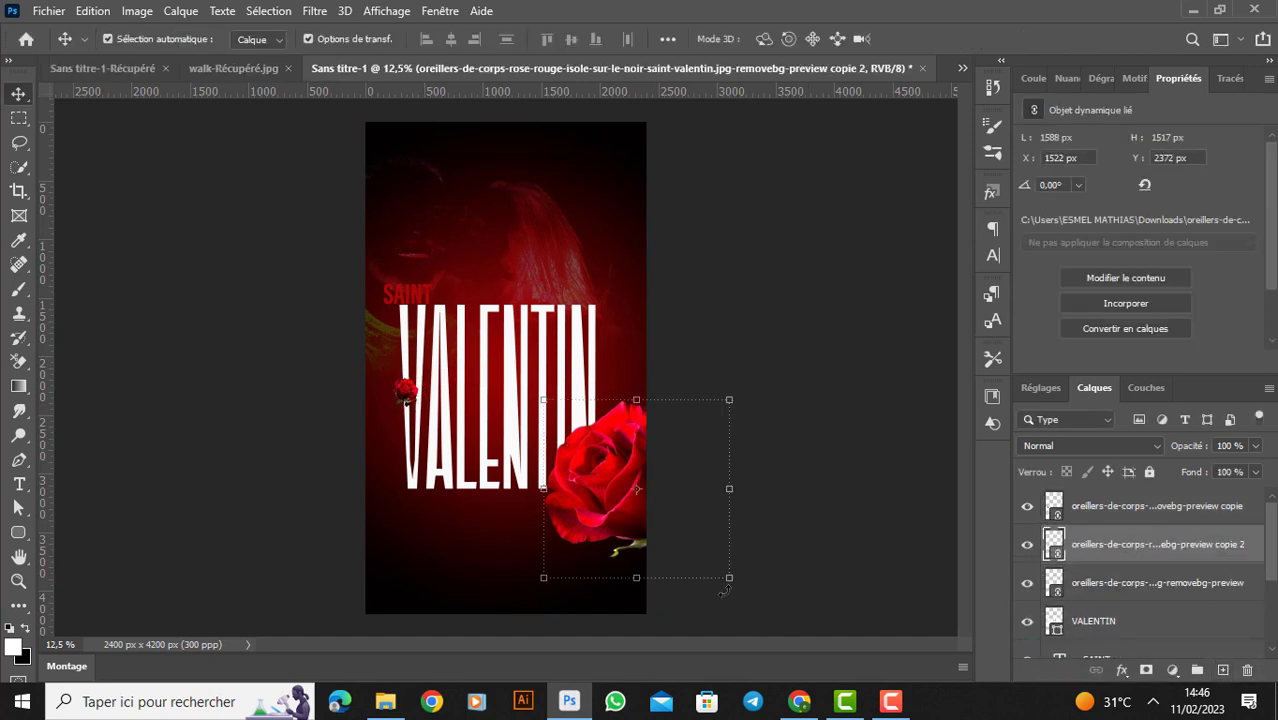
drag(614, 514, 475, 272)
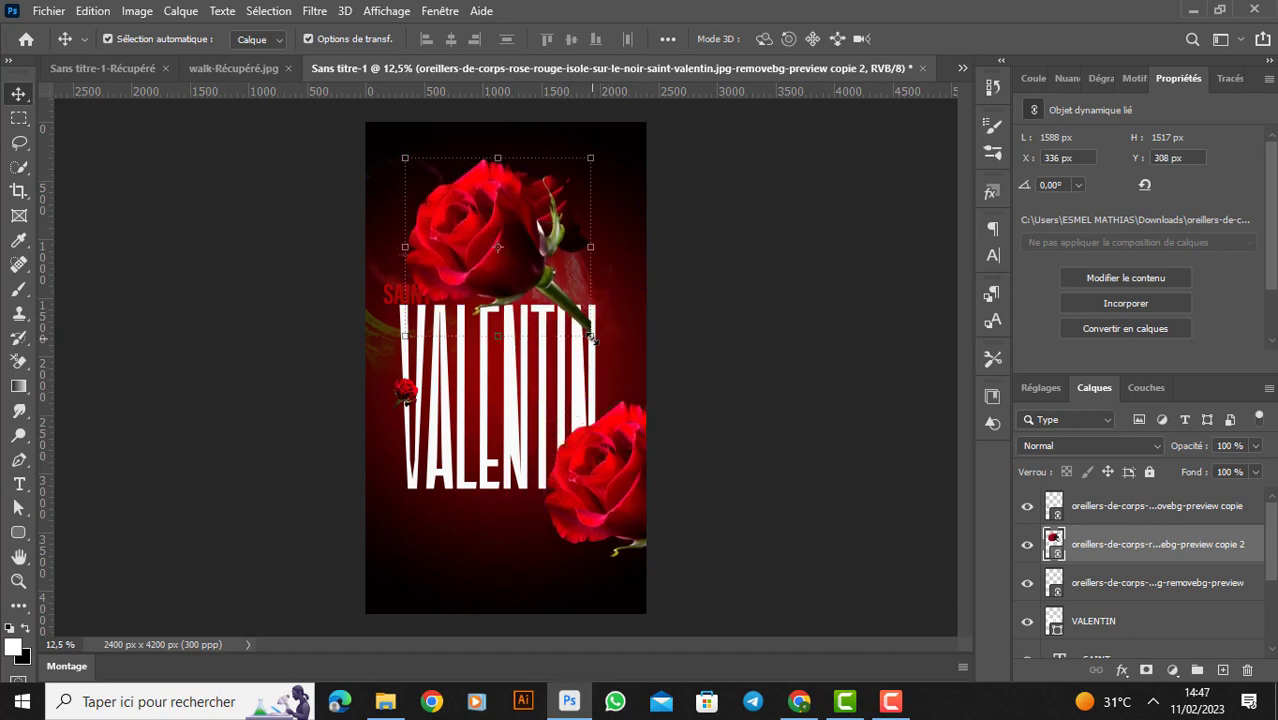
key(ctrl+t)
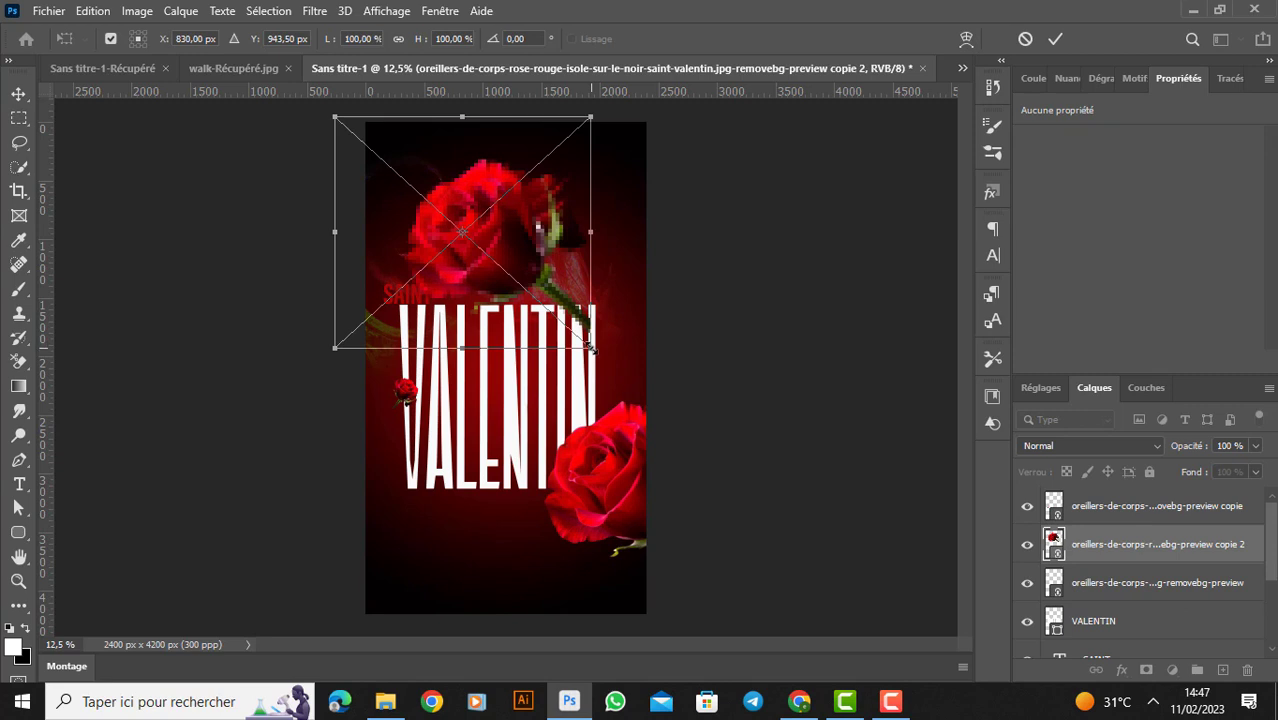
drag(592, 348, 624, 336)
click(1056, 39)
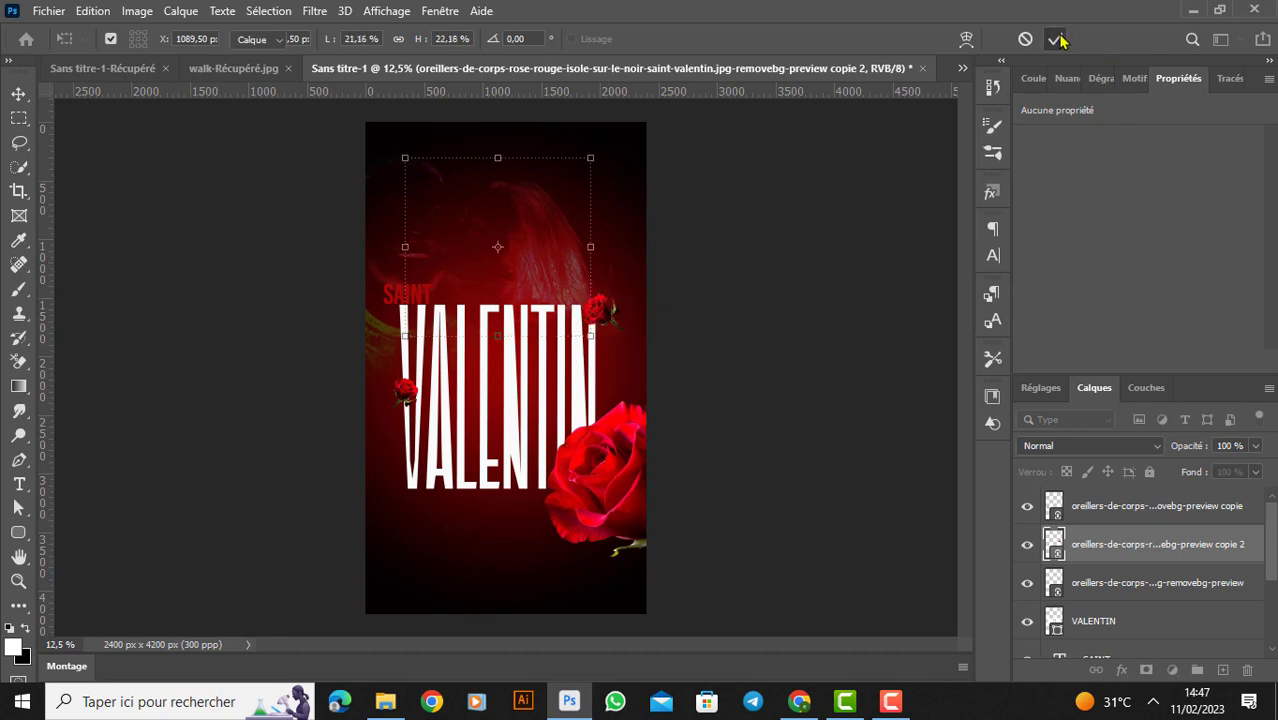
- Duplicate the rose by the final N, shrink the copy to 196 px, rotate it 89.35° and place it between L and E
drag(1135, 553, 1222, 670)
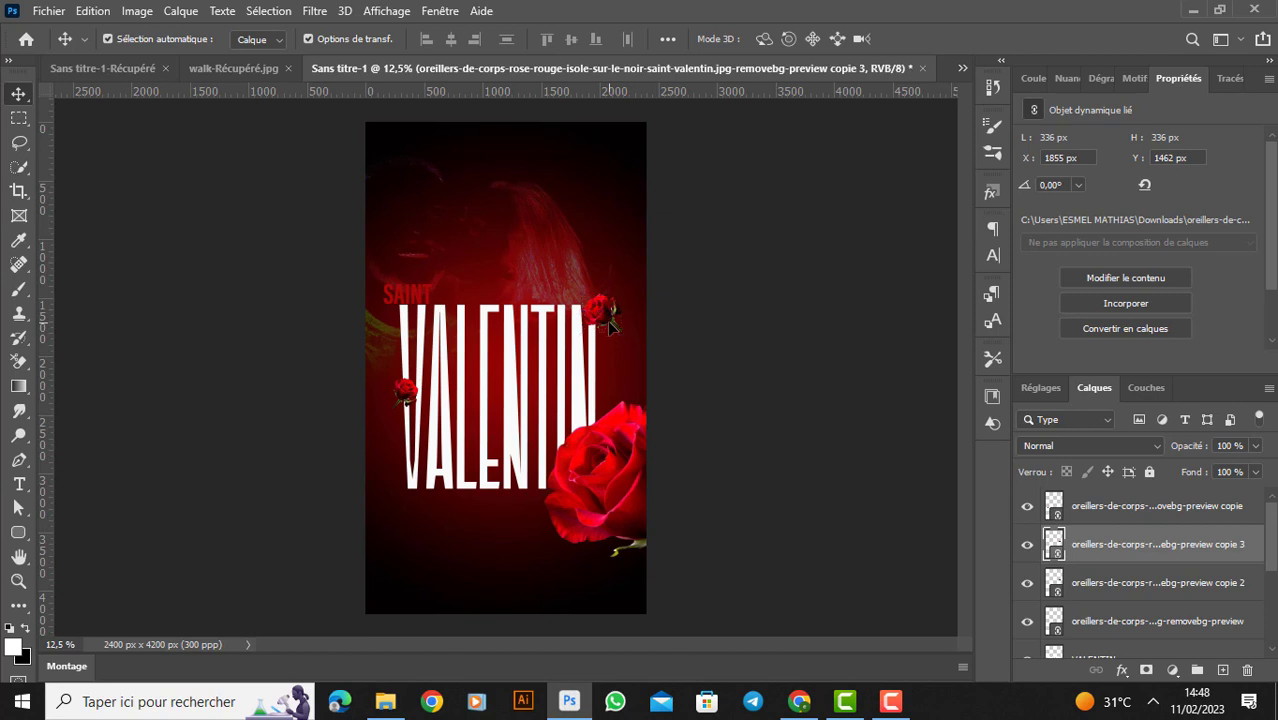
drag(612, 322, 482, 480)
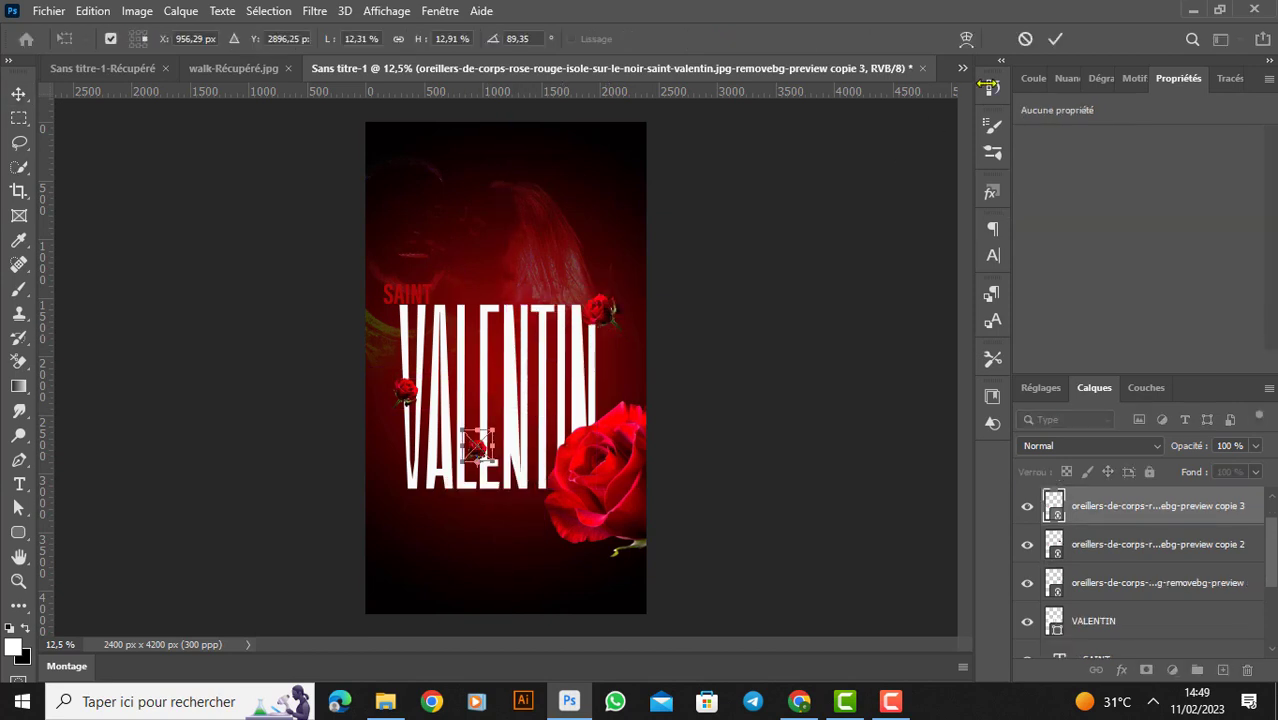
- Select the large rose layer and its three copies and merge them into one pixel layer
click(1131, 624)
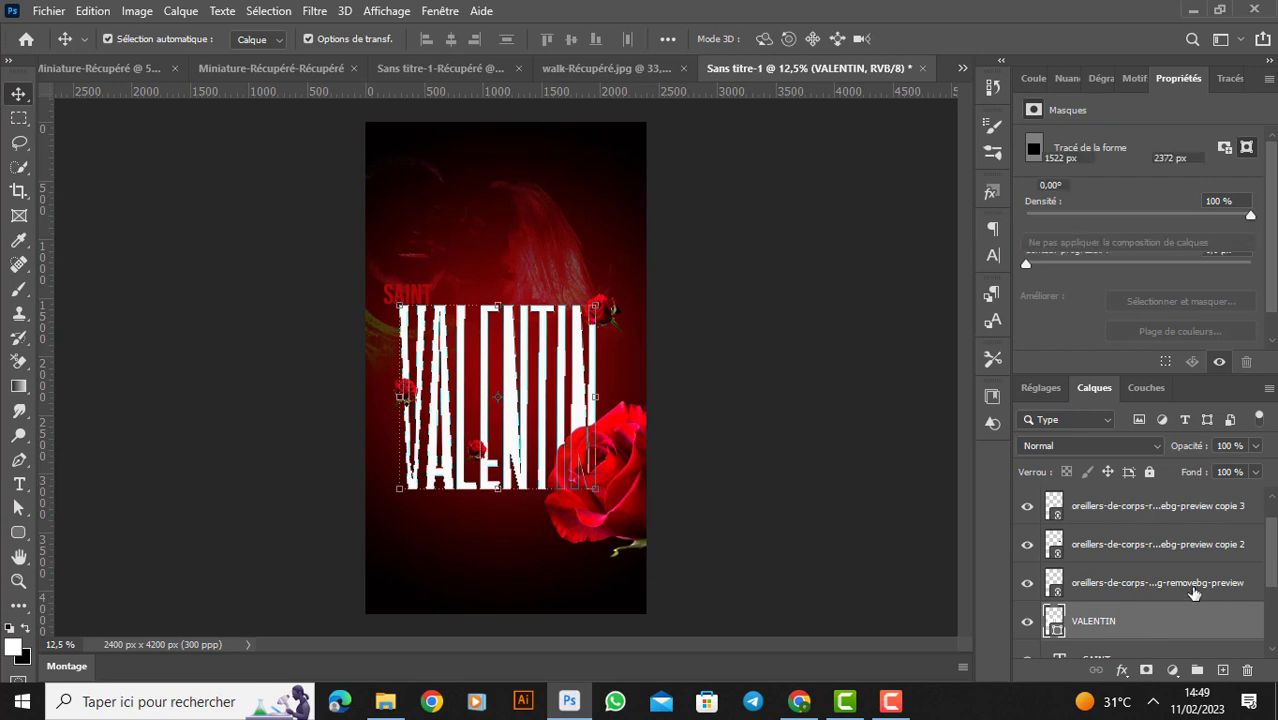
click(1193, 588)
drag(1275, 553, 1276, 537)
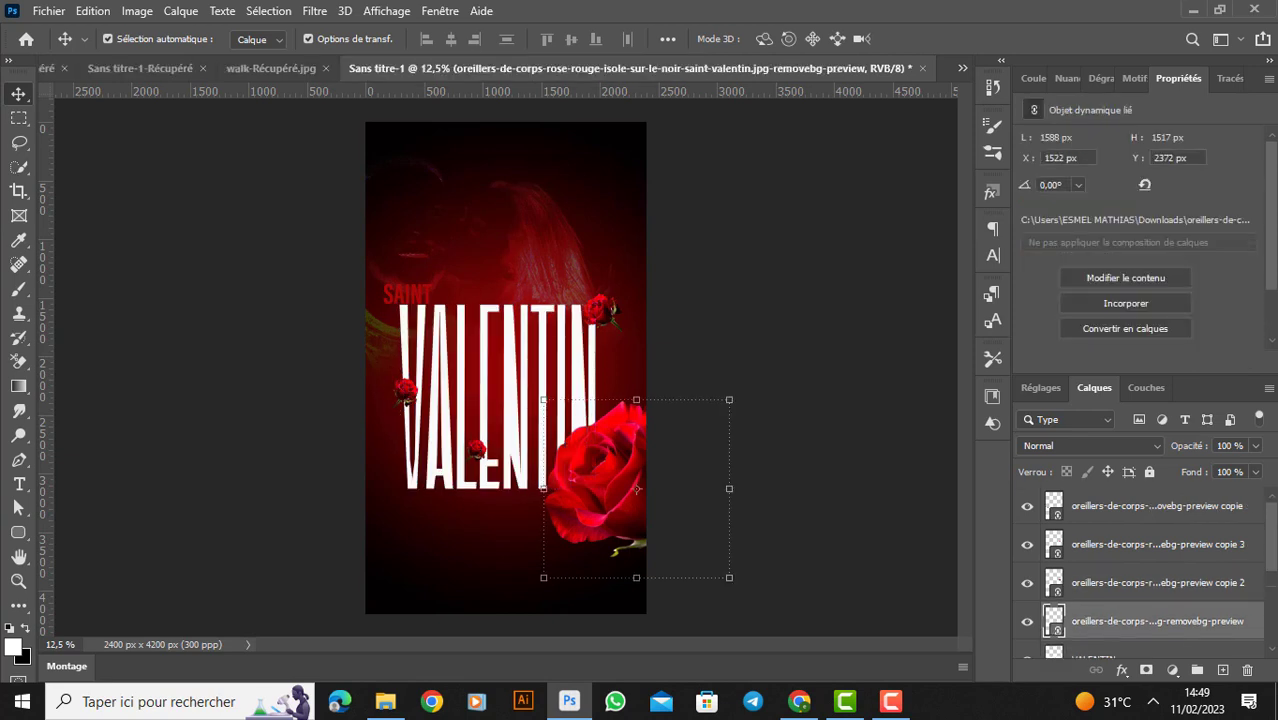
shift+click(1207, 507)
key(ctrl+e)
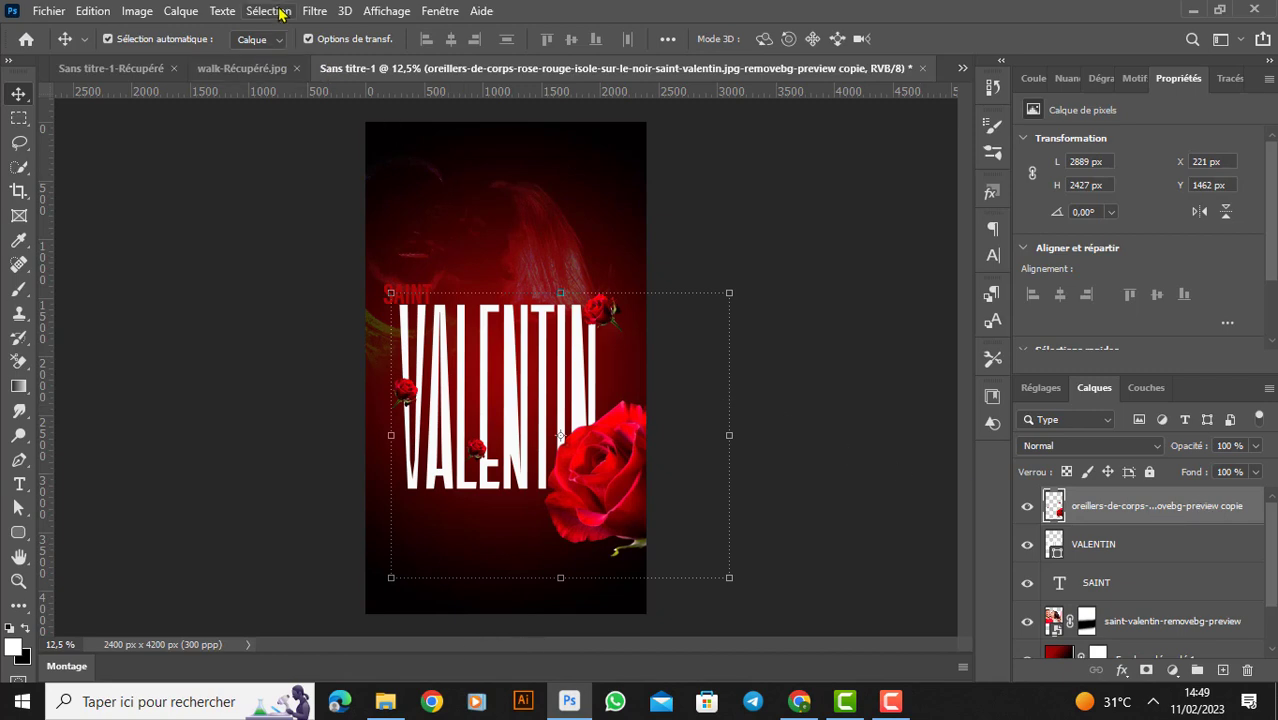
- Apply a directional blur (Flou directionnel) at an angle of -89° to the merged roses layer
click(312, 12)
mouse_move(395, 348)
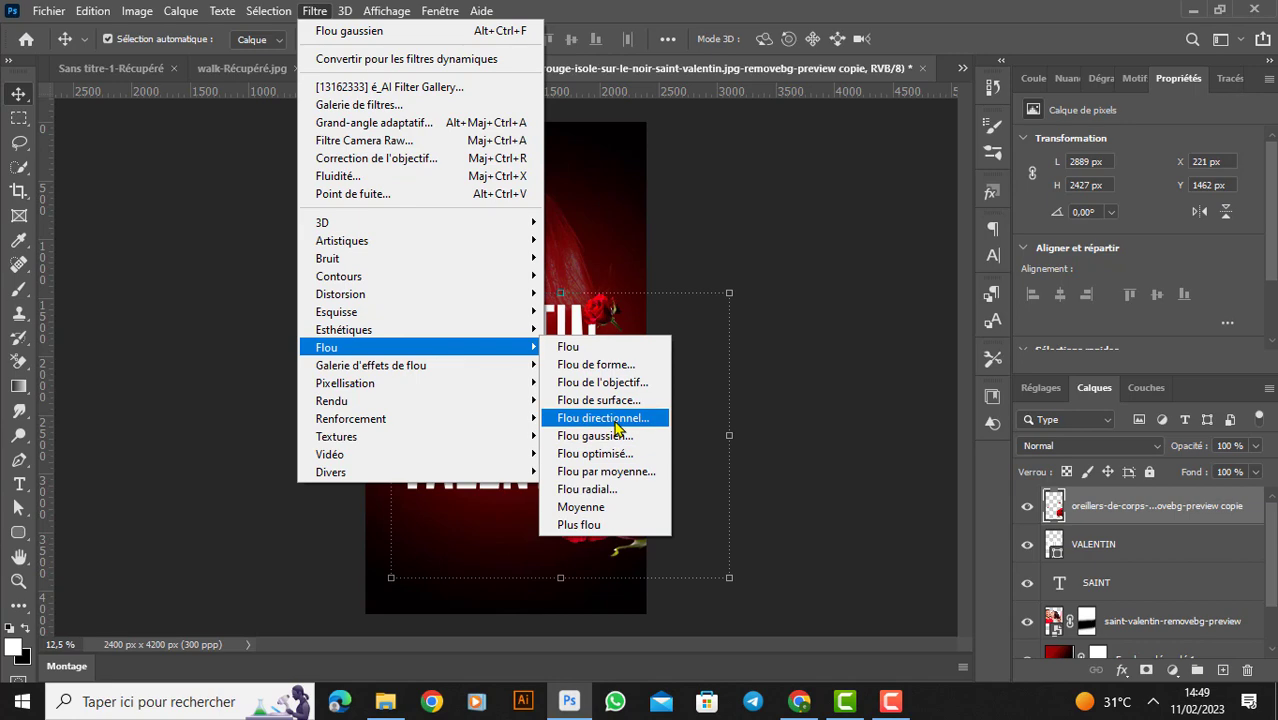
click(614, 418)
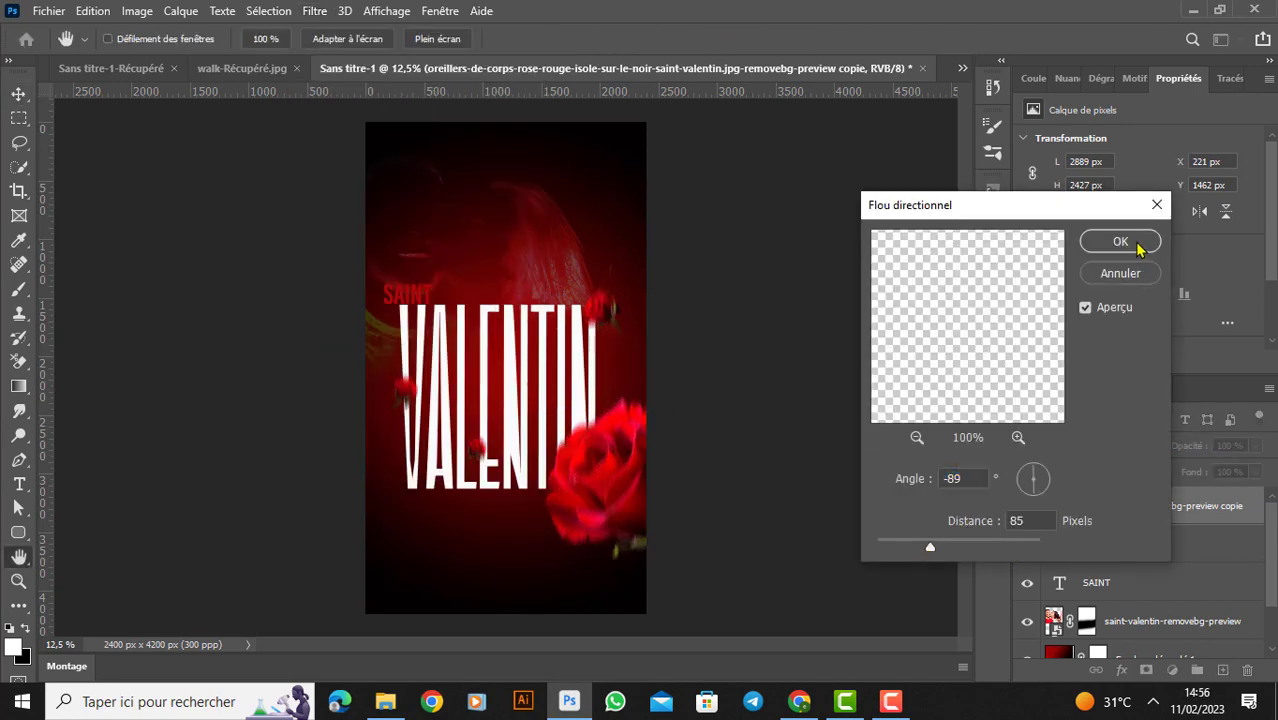
click(1137, 249)
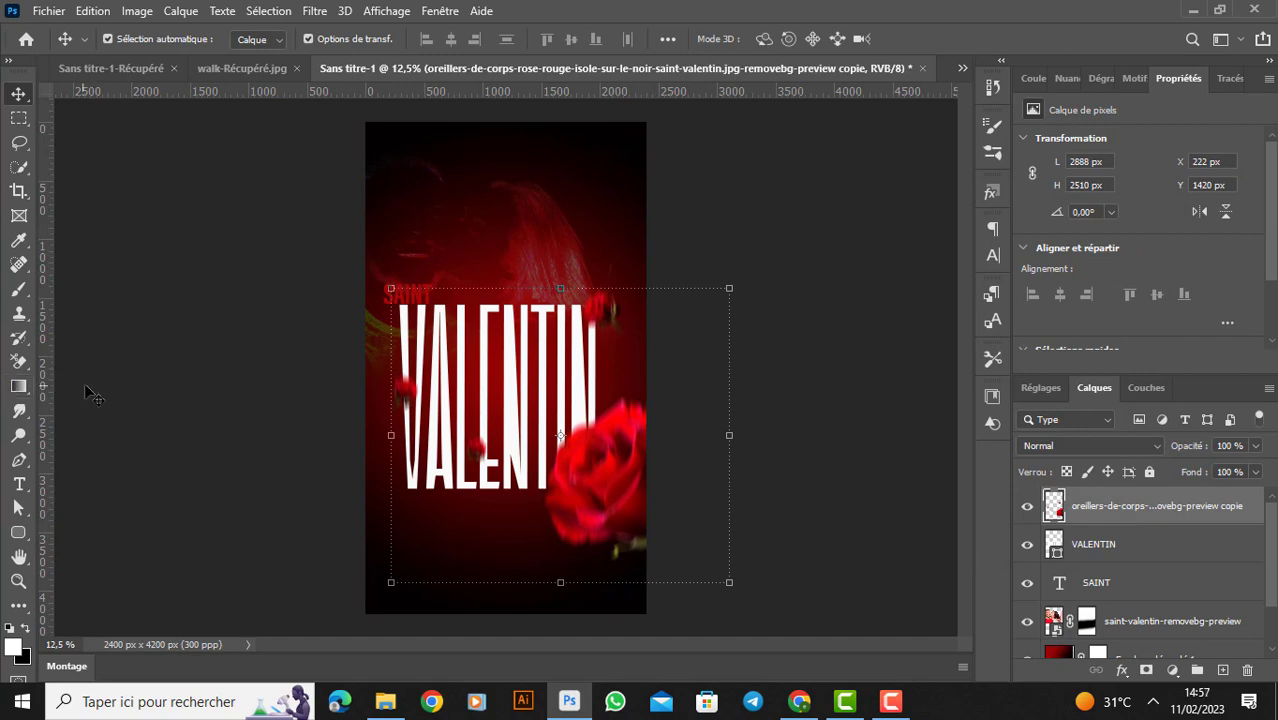
- Make the text layers "Designer 3.0 SOUHAITE UNE BONNE FÊTE" and "3.0" visible
click(19, 484)
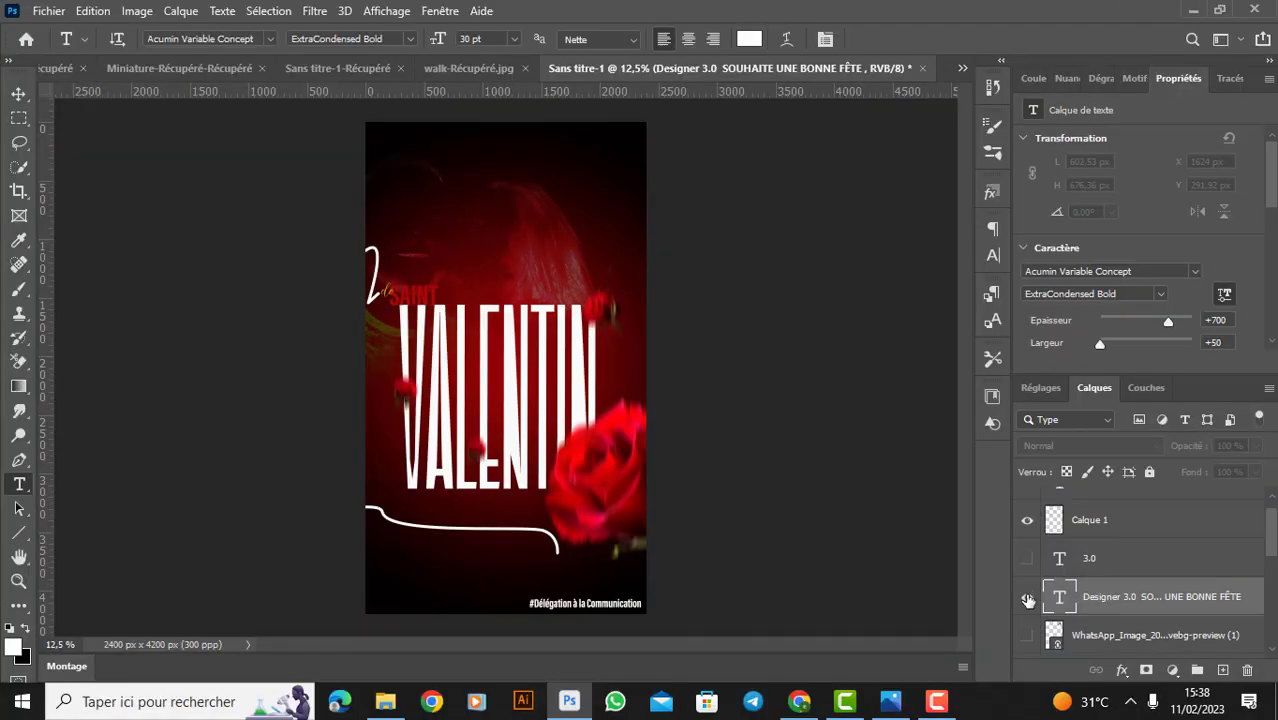
click(1028, 599)
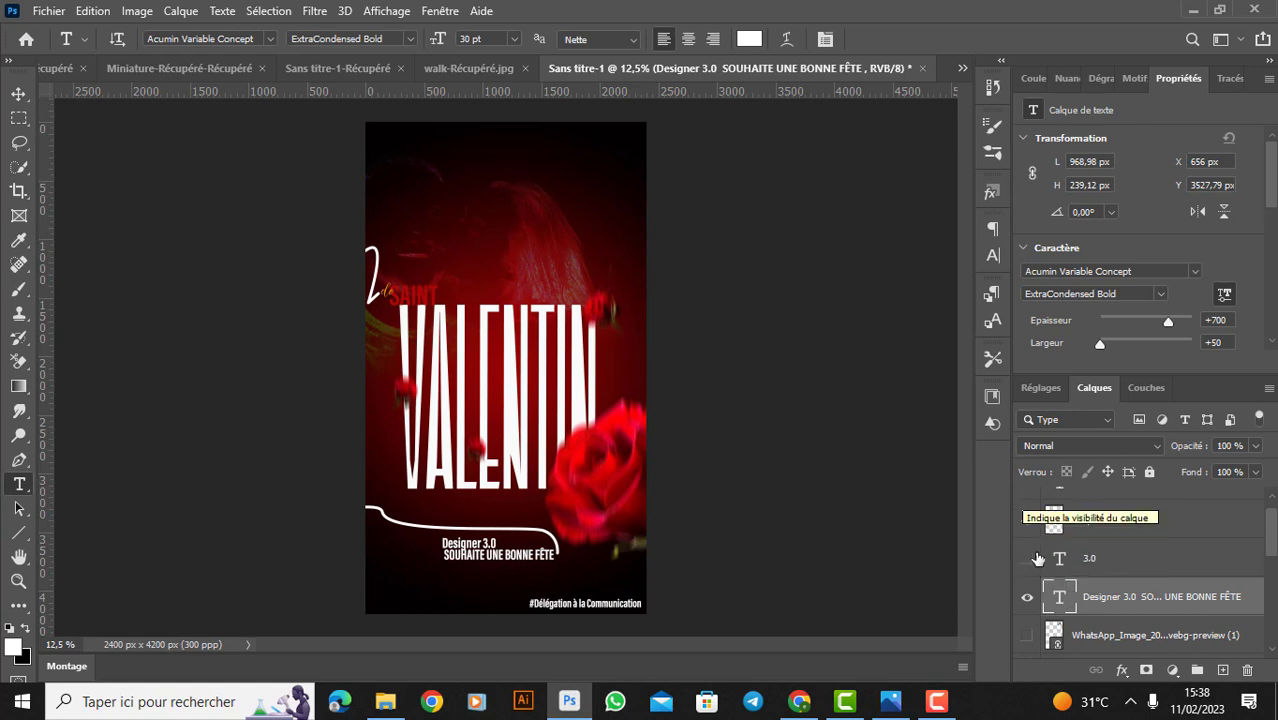
click(1028, 561)
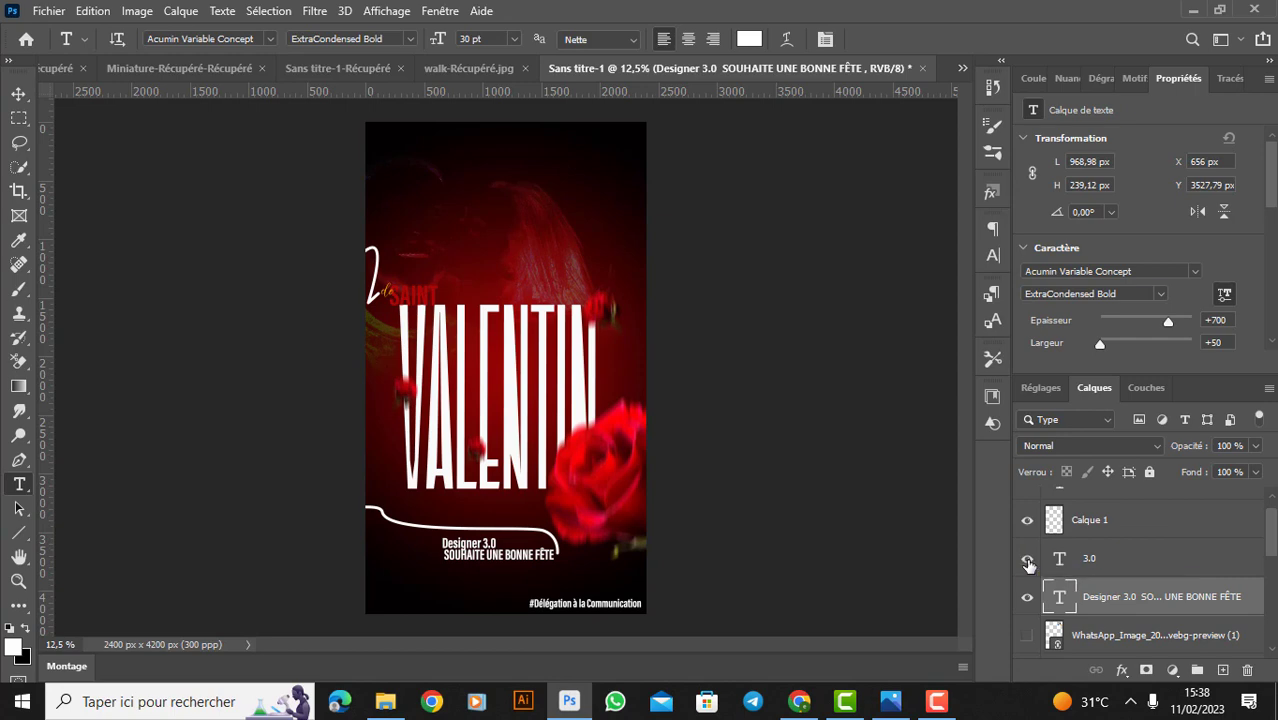